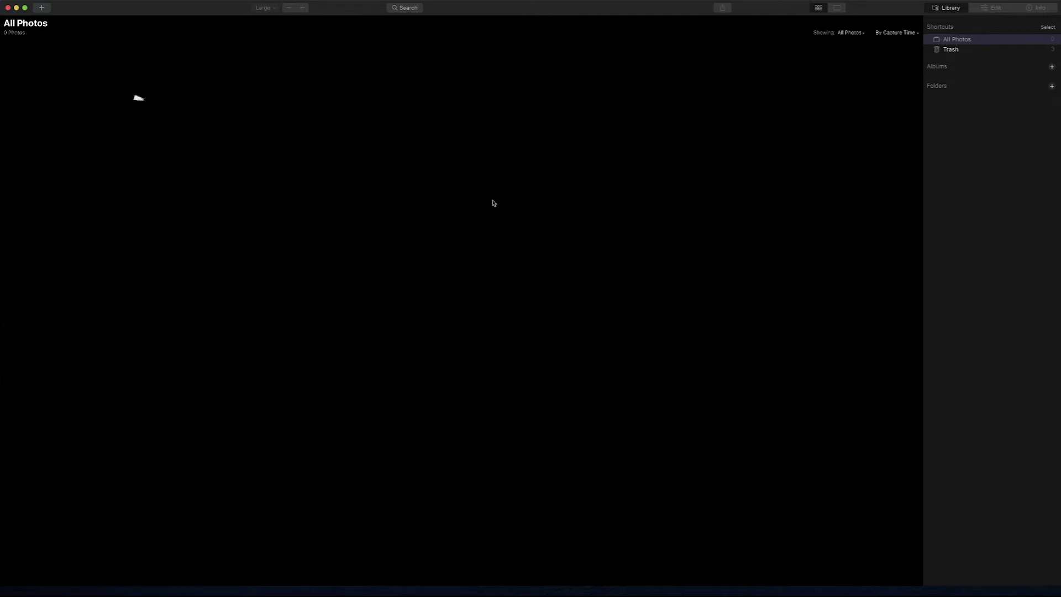
Import the Desktop 'Luminar' folder with its 23 photos into the library
{"action": "left_click", "coordinate": [42, 8]}
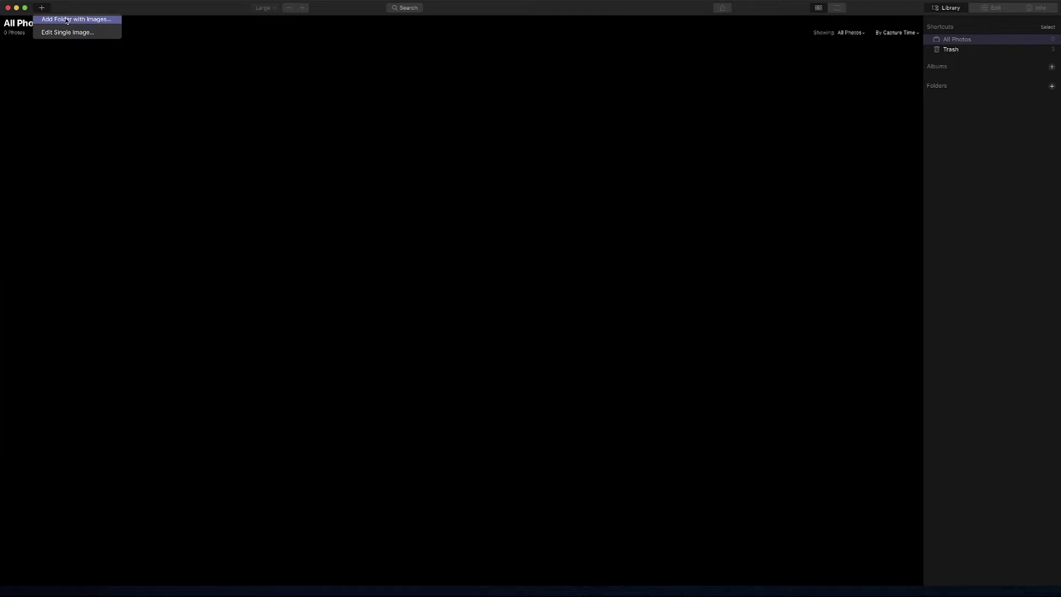
{"action": "left_click", "coordinate": [69, 20]}
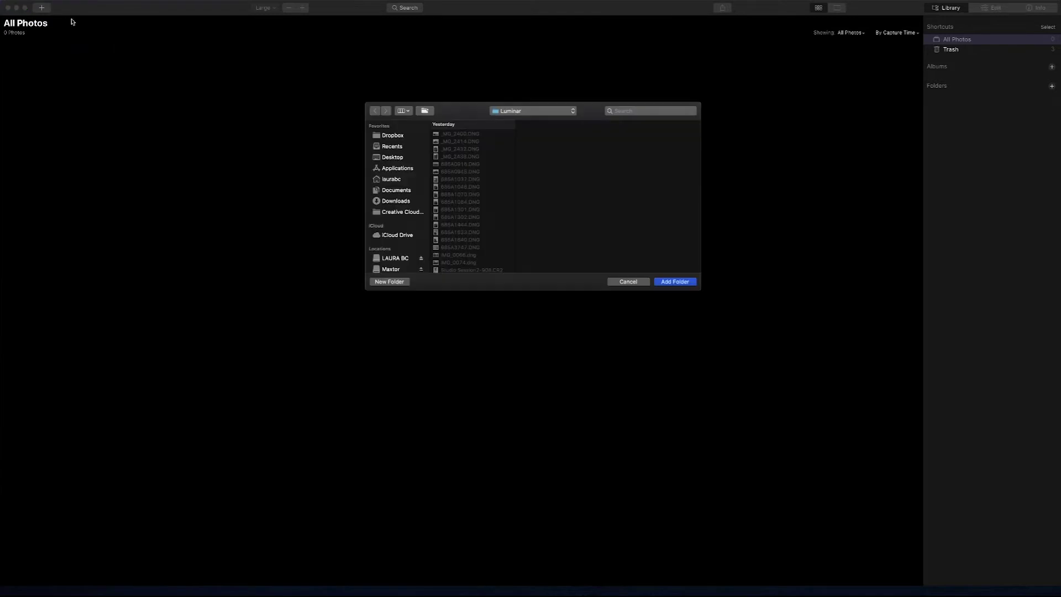
{"action": "left_click", "coordinate": [404, 159]}
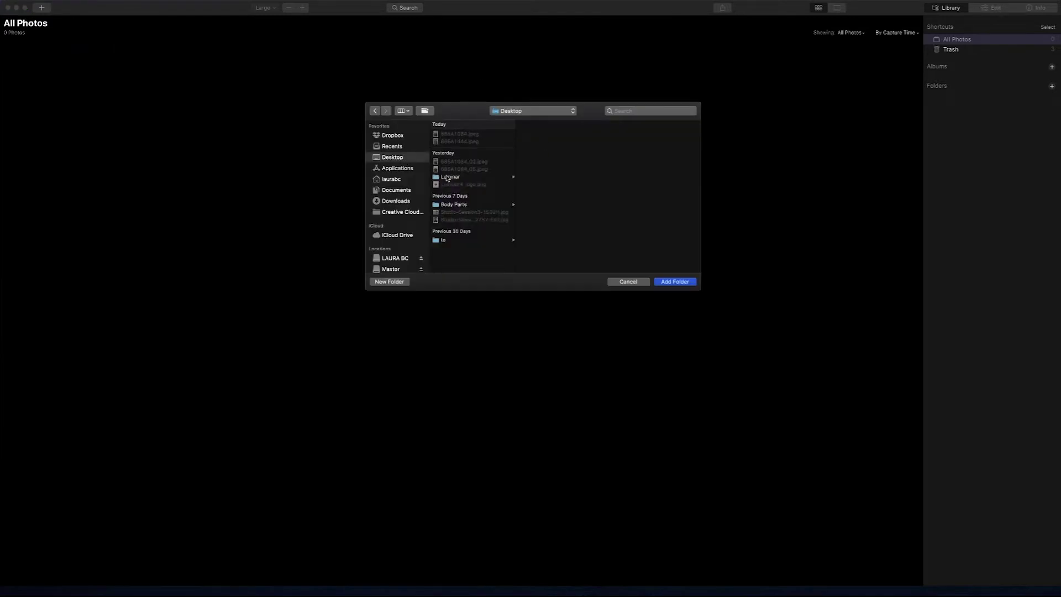
{"action": "left_click", "coordinate": [448, 178]}
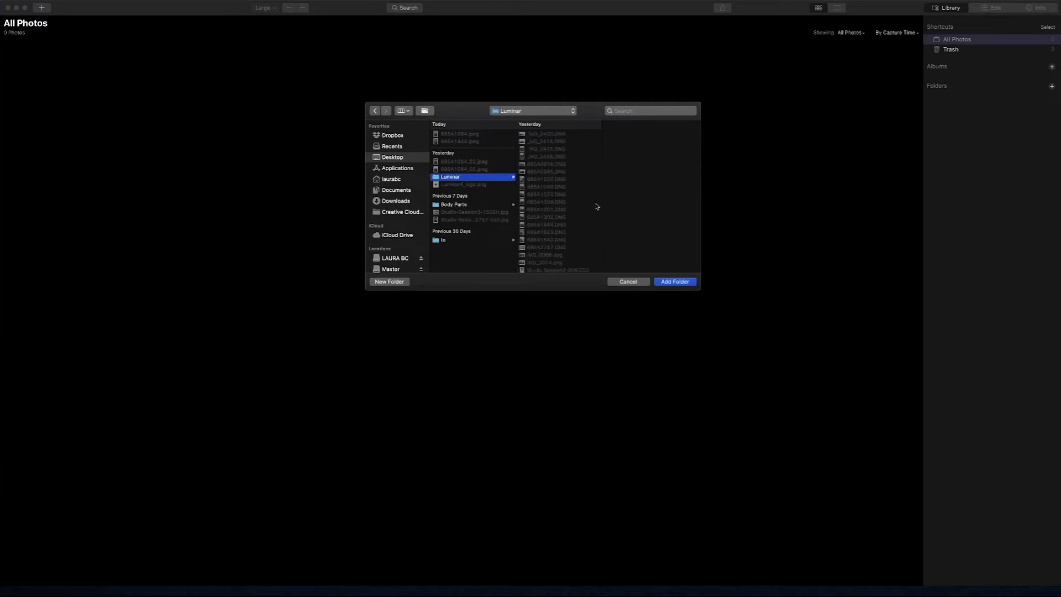
{"action": "left_click", "coordinate": [675, 282]}
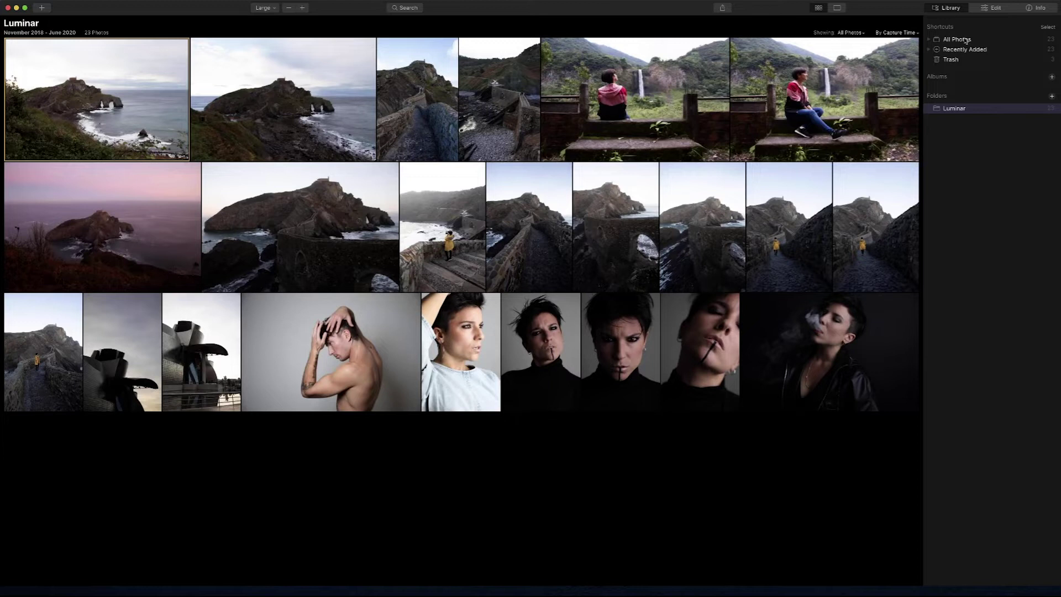
Expand All Photos to show the 2020, 2019 and 2018 year groups, briefly trying library search
{"action": "left_click", "coordinate": [930, 41]}
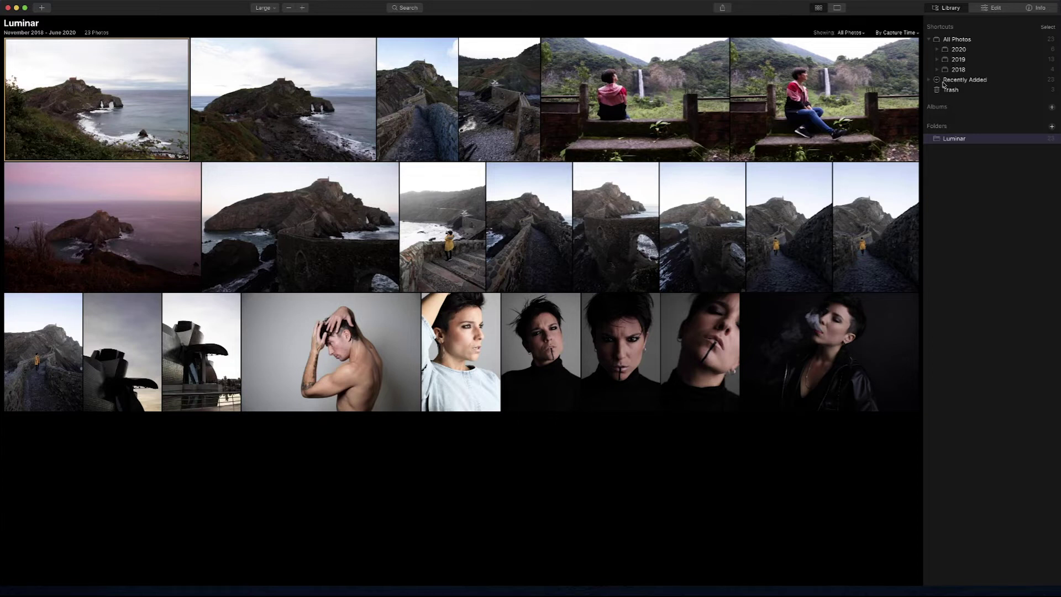
{"action": "left_click", "coordinate": [405, 7]}
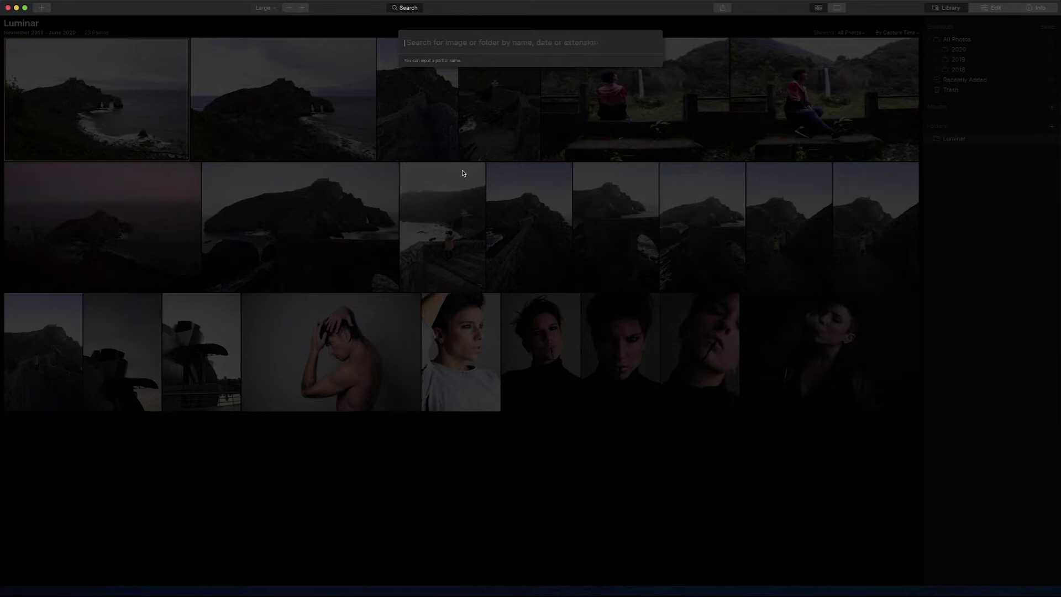
{"action": "left_click", "coordinate": [453, 200]}
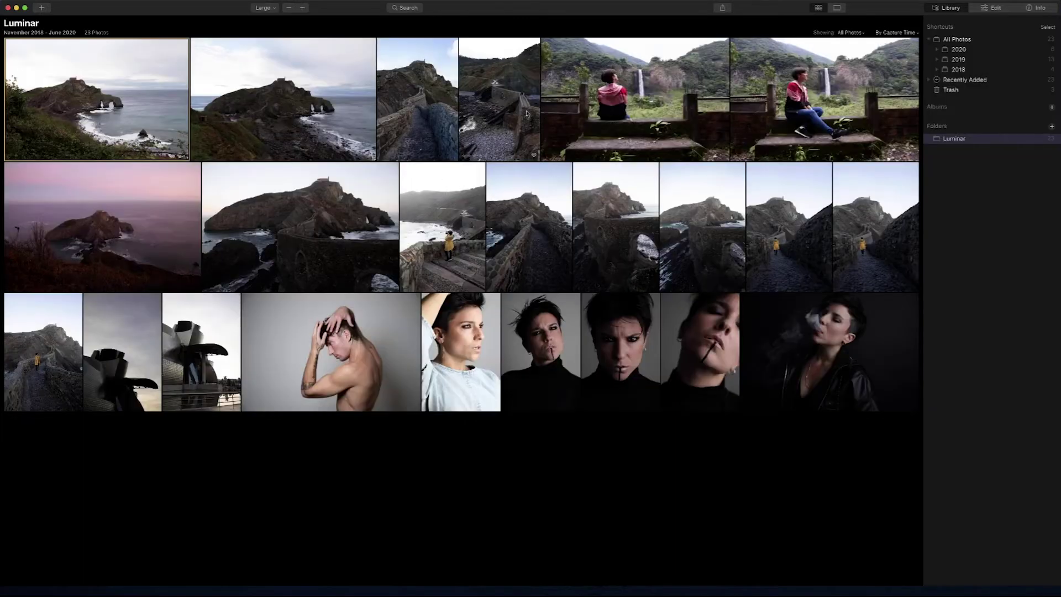
Open the stone bridge photo 685A1084.DNG for editing and browse the Looks collections
{"action": "double_click", "coordinate": [700, 230]}
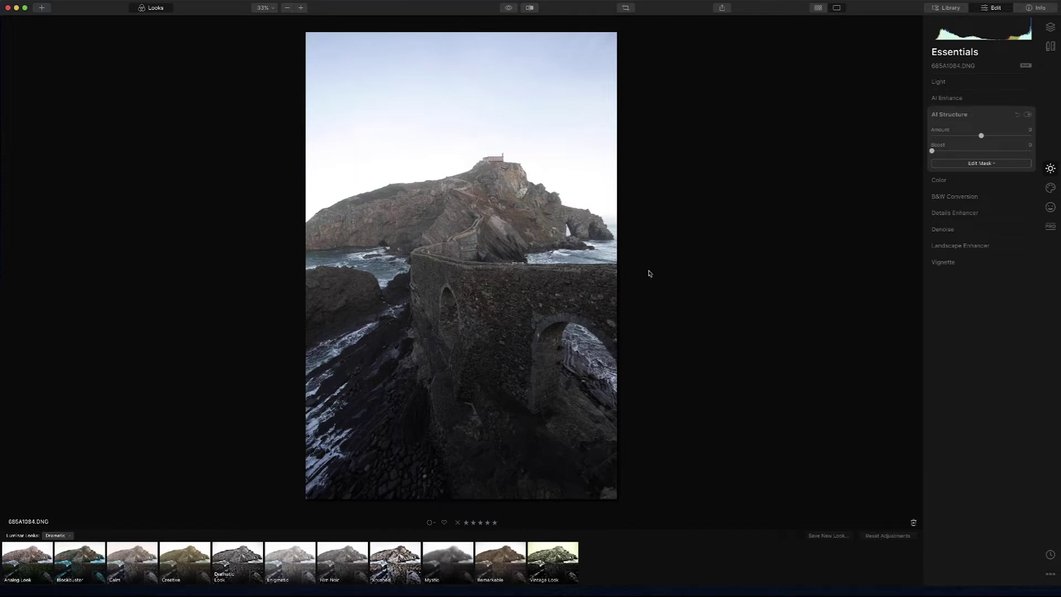
{"action": "left_click", "coordinate": [62, 536]}
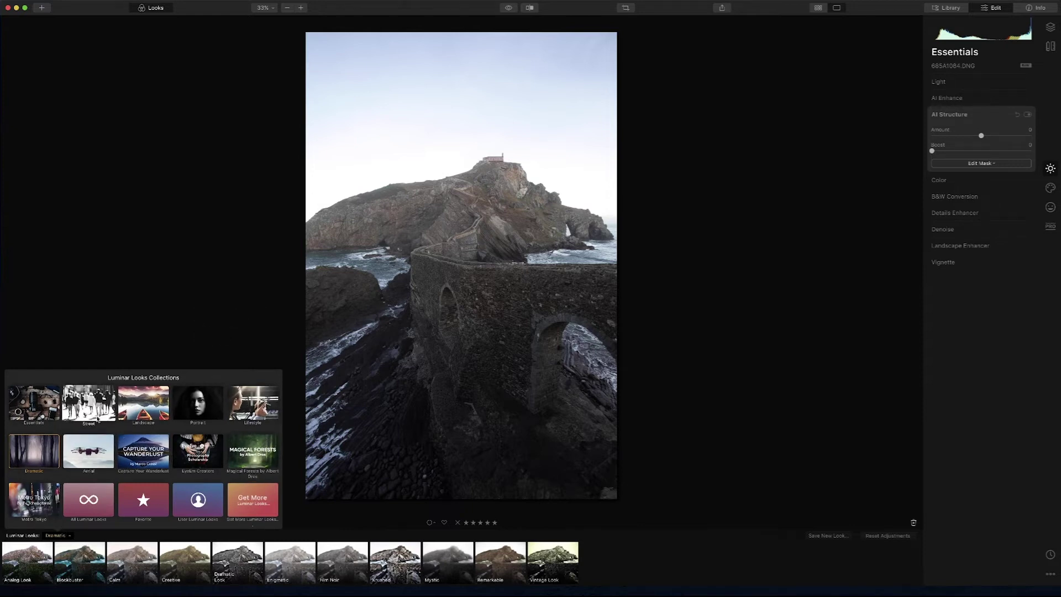
{"action": "left_click", "coordinate": [36, 453]}
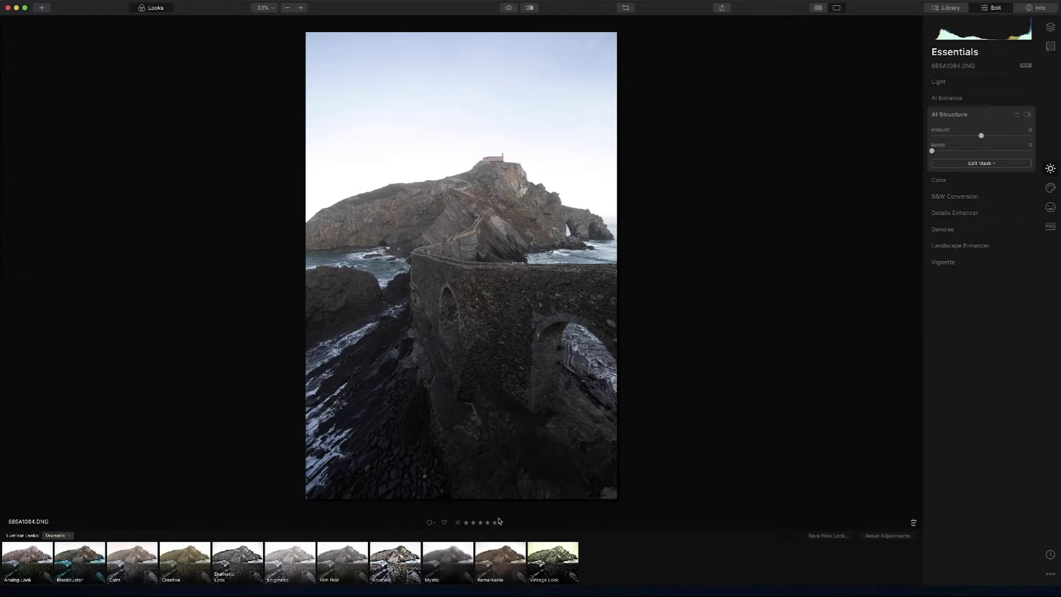
Try the Remarkable look at reduced strength, then reset adjustments back to the original
{"action": "left_click", "coordinate": [500, 564]}
{"action": "mouse_move", "coordinate": [499, 563]}
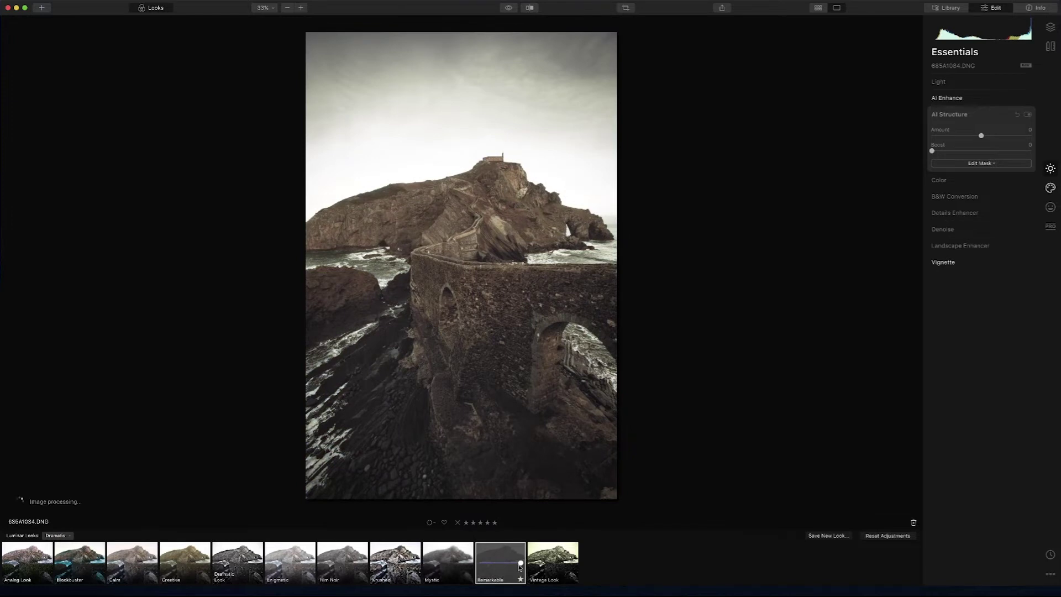
{"action": "mouse_move", "coordinate": [519, 563]}
{"action": "left_mouse_down"}
{"action": "mouse_move", "coordinate": [483, 562]}
{"action": "mouse_move", "coordinate": [507, 563]}
{"action": "left_mouse_up"}
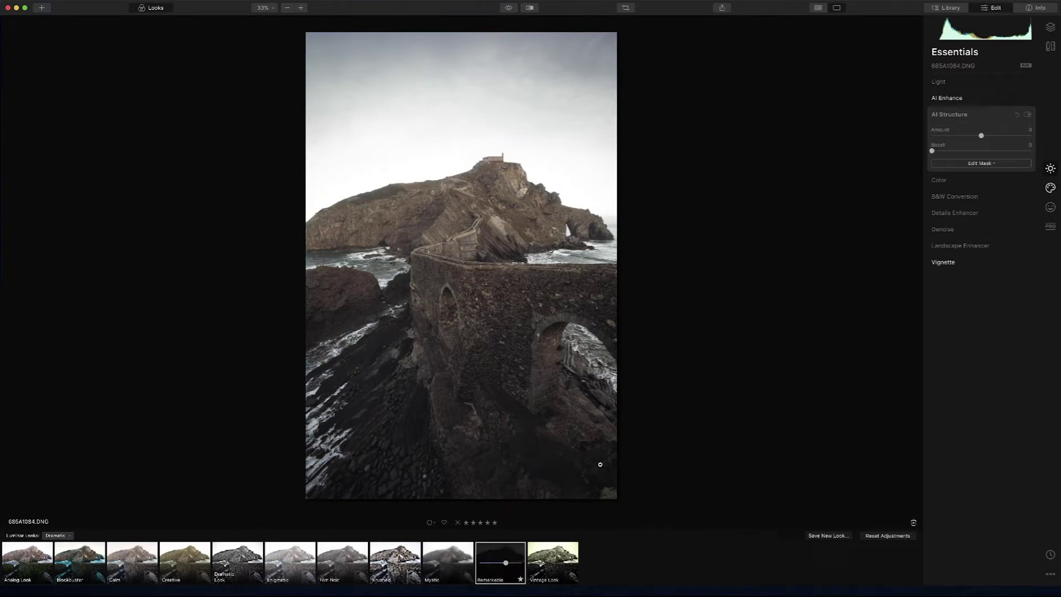
{"action": "left_click", "coordinate": [879, 537]}
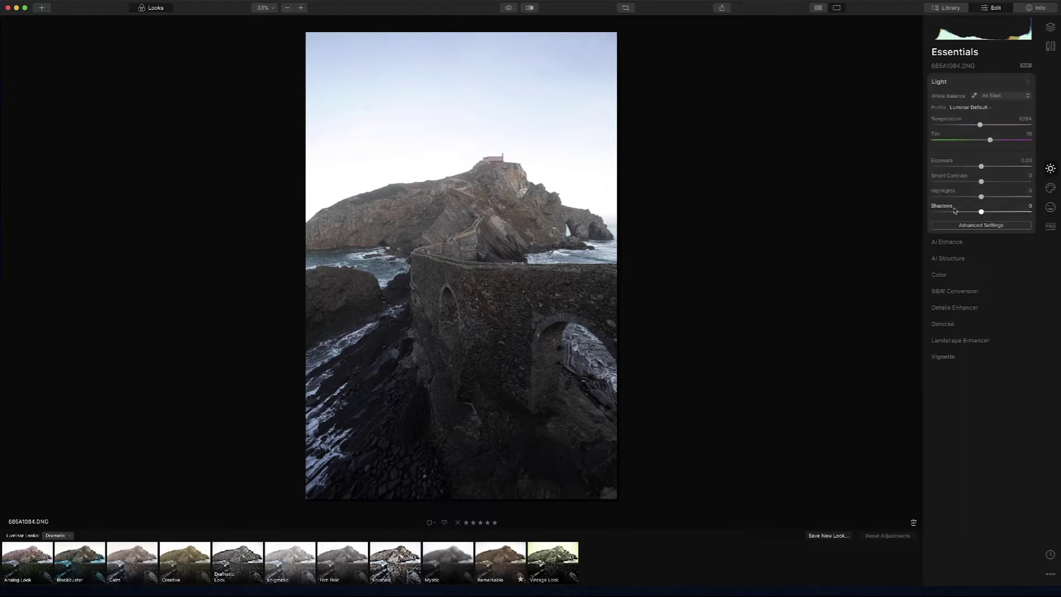
Raise AI Accent and AI Sky Enhancer in AI Enhance, comparing against the original
{"action": "left_click", "coordinate": [946, 243]}
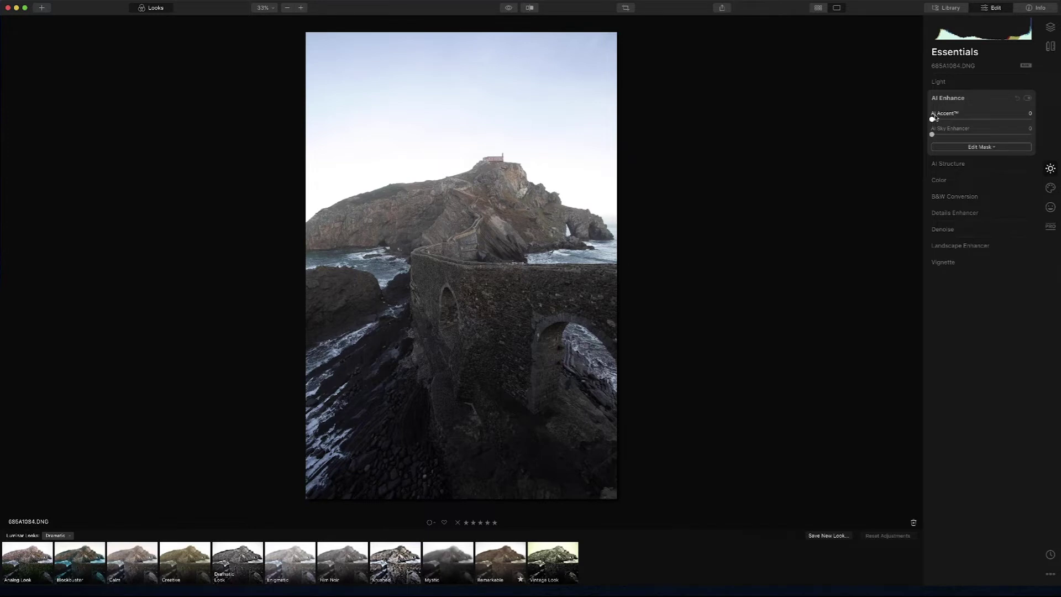
{"action": "left_click_drag", "start_coordinate": [933, 119], "coordinate": [1044, 137]}
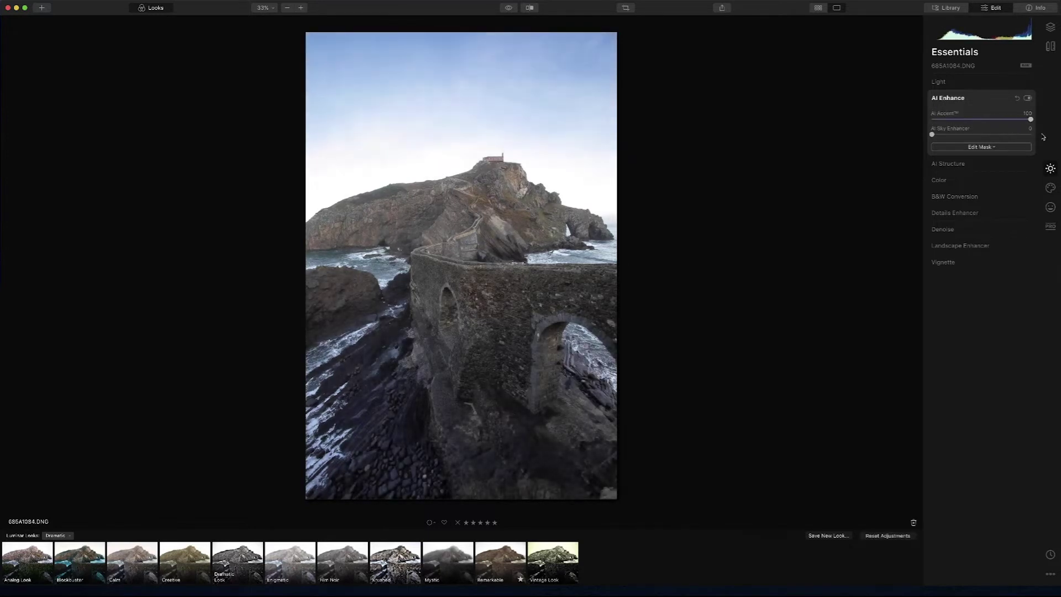
{"action": "left_click", "coordinate": [509, 8]}
{"action": "left_click_drag", "start_coordinate": [510, 9], "coordinate": [524, 11]}
{"action": "left_click_drag", "start_coordinate": [933, 136], "coordinate": [1053, 149]}
{"action": "left_click_drag", "start_coordinate": [992, 135], "coordinate": [1044, 148]}
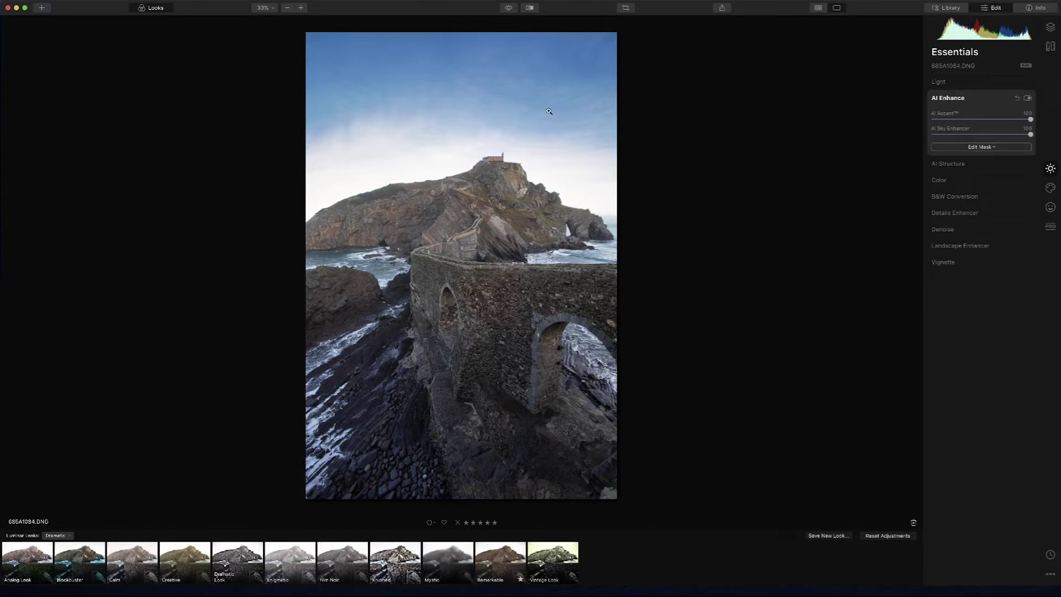
Set AI Structure to a subtle Amount of 10
{"action": "left_click", "coordinate": [958, 165]}
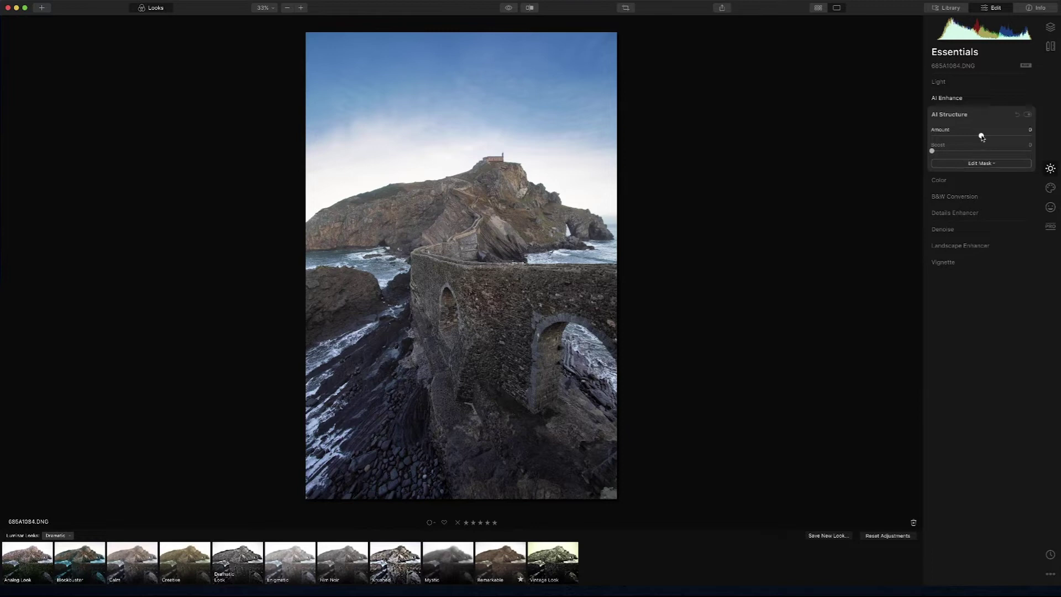
{"action": "left_click_drag", "start_coordinate": [981, 137], "coordinate": [1049, 146]}
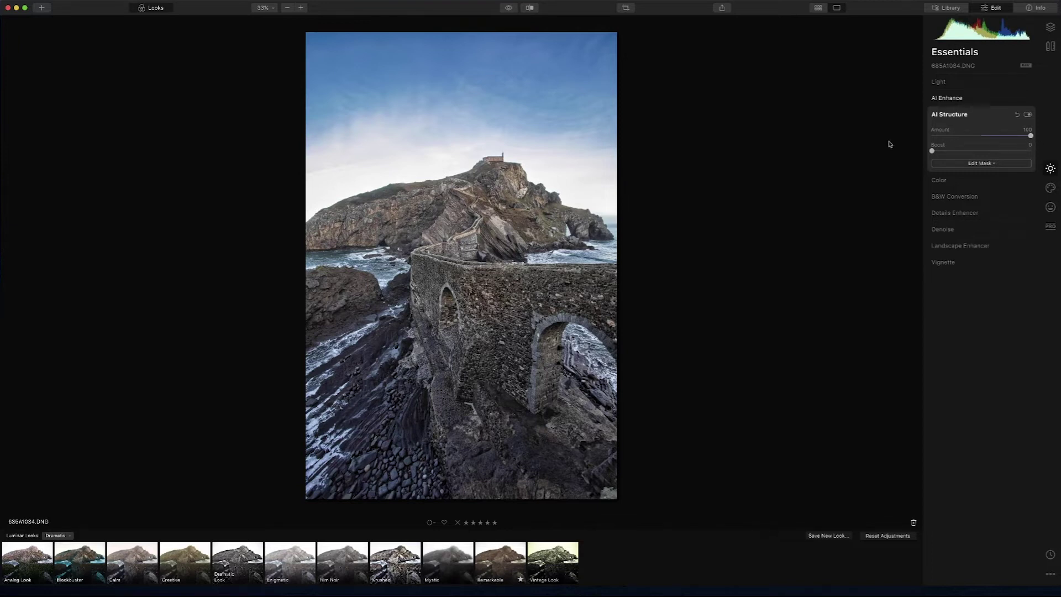
{"action": "left_click_drag", "start_coordinate": [1031, 136], "coordinate": [988, 135]}
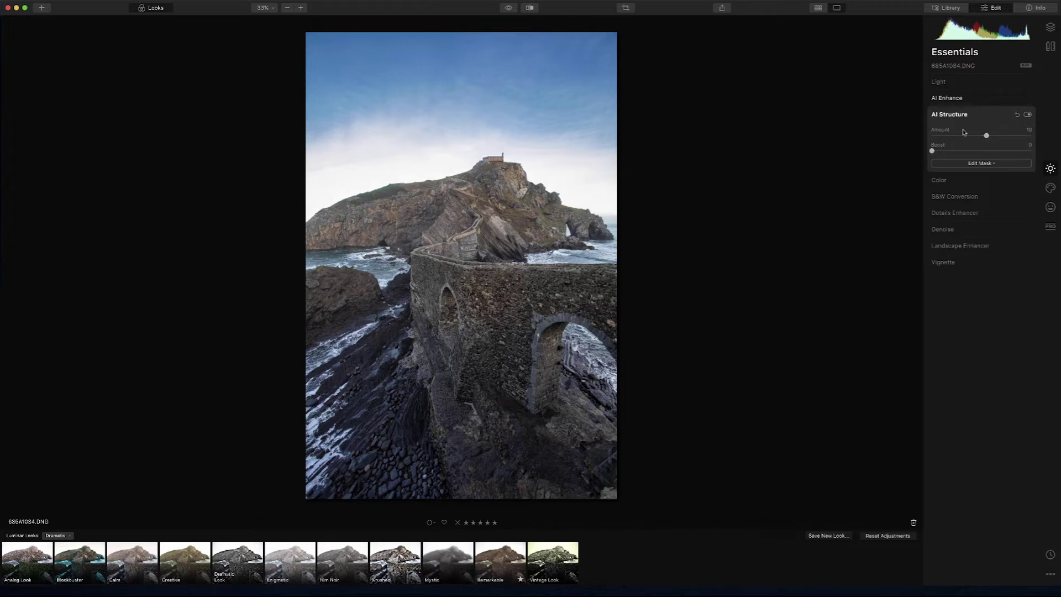
Set Landscape Enhancer Golden Hour to 30 and Foliage Enhancer to 100, comparing with the original
{"action": "left_click", "coordinate": [966, 247]}
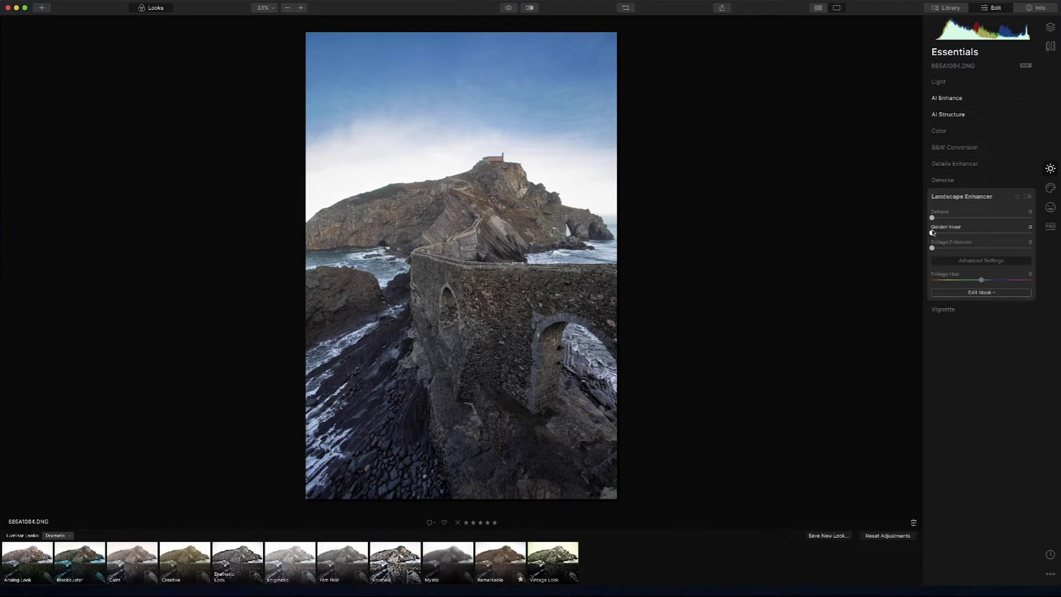
{"action": "left_click_drag", "start_coordinate": [933, 233], "coordinate": [965, 235]}
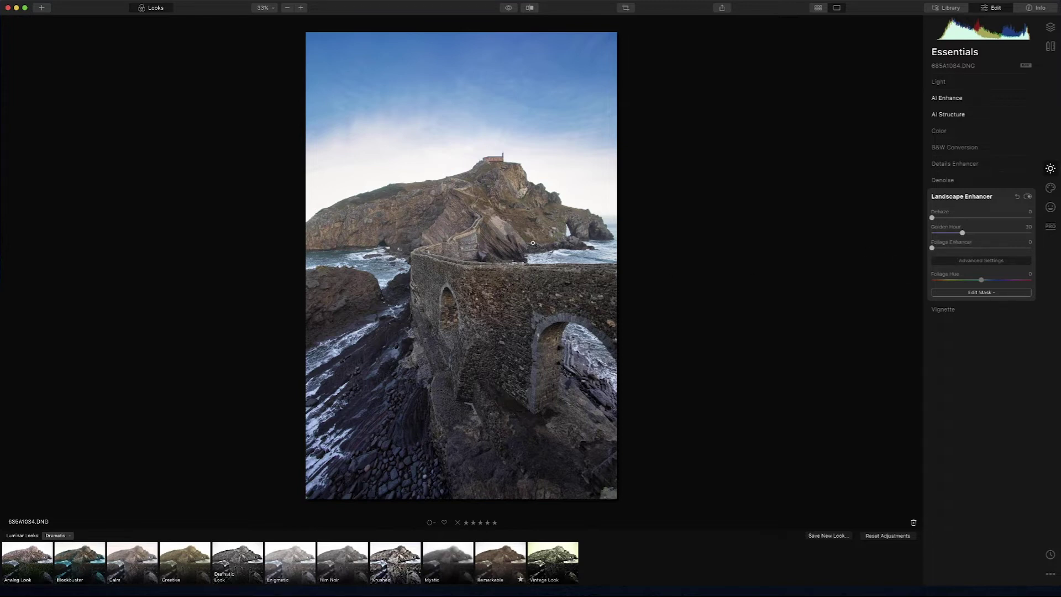
{"action": "left_click_drag", "start_coordinate": [933, 248], "coordinate": [1048, 258]}
{"action": "left_click", "coordinate": [509, 8]}
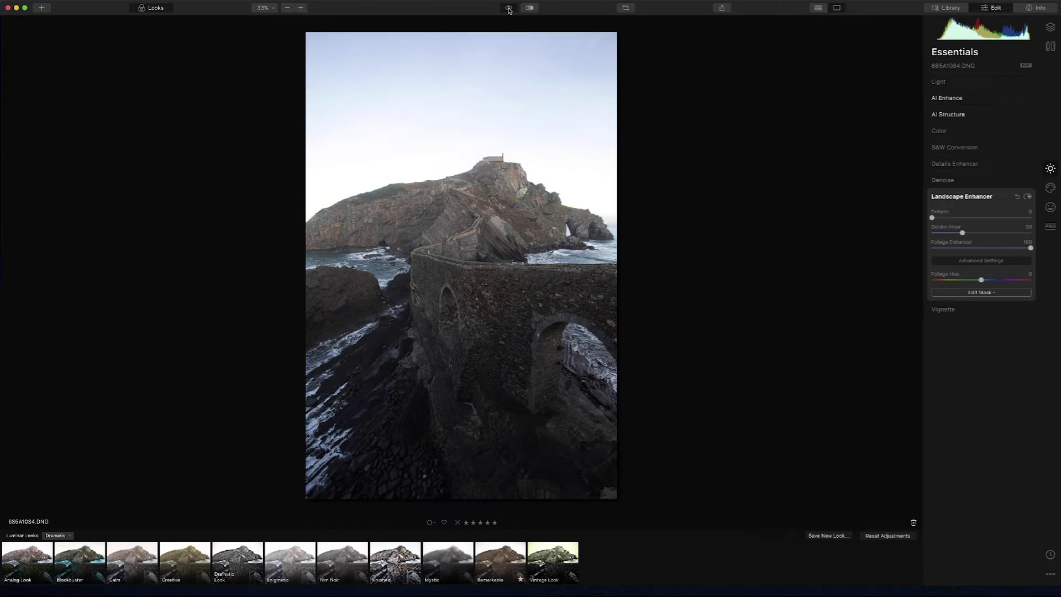
{"action": "left_click", "coordinate": [510, 9]}
{"action": "left_click", "coordinate": [509, 8]}
{"action": "left_click", "coordinate": [509, 9]}
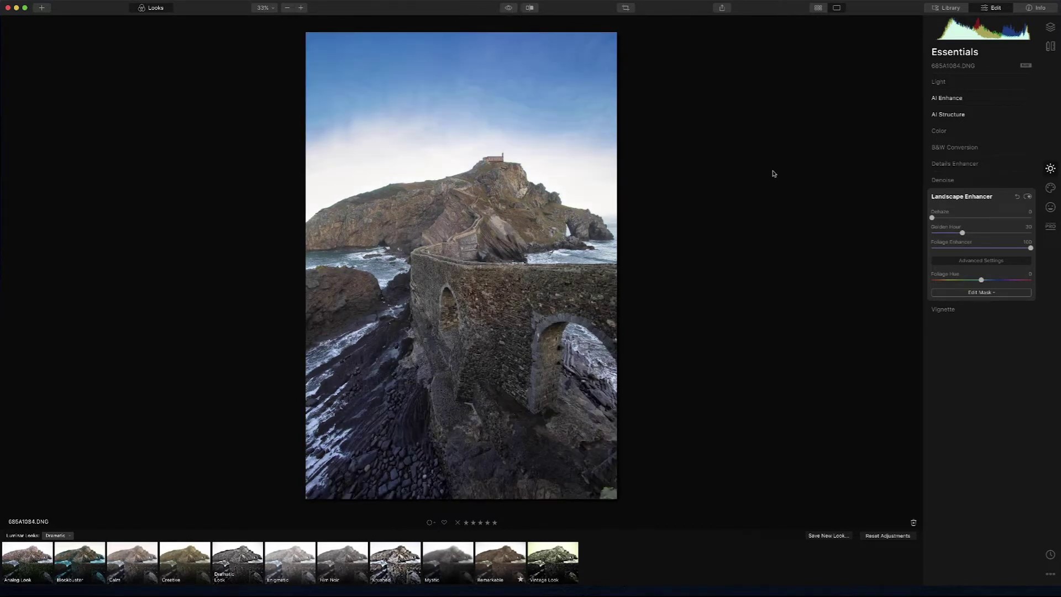
In the Creative tools' AI Sky Replacement, swap in the Blue Sky 4 sky
{"action": "left_click", "coordinate": [1051, 188]}
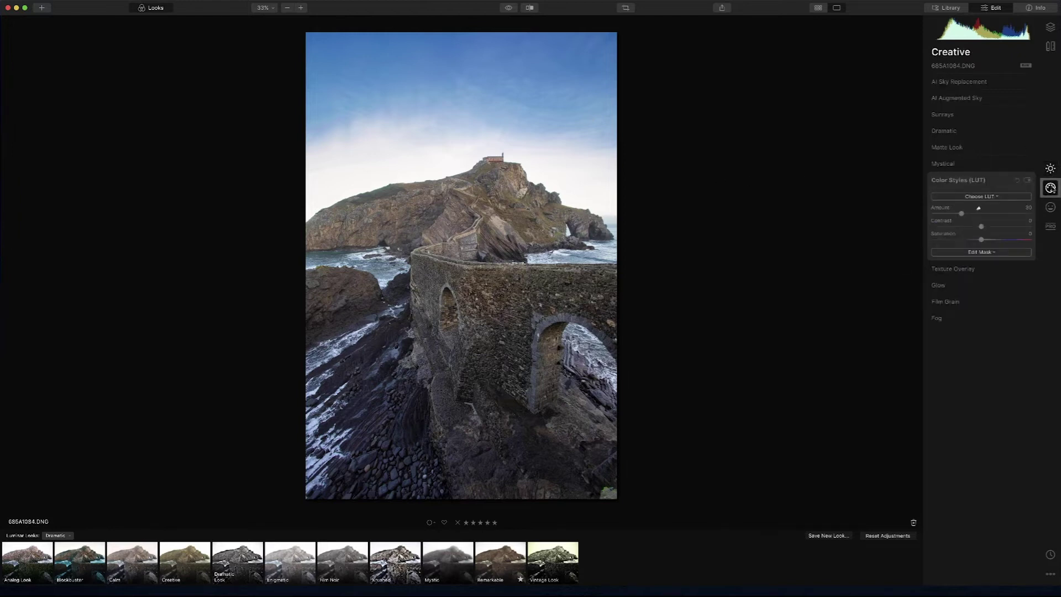
{"action": "left_click", "coordinate": [972, 83]}
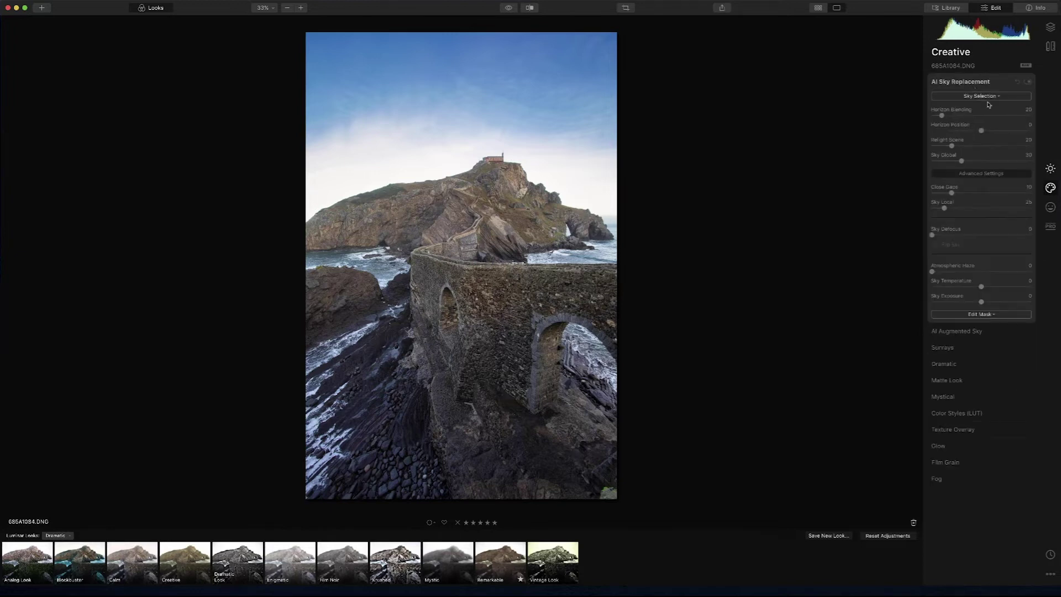
{"action": "left_click", "coordinate": [989, 98]}
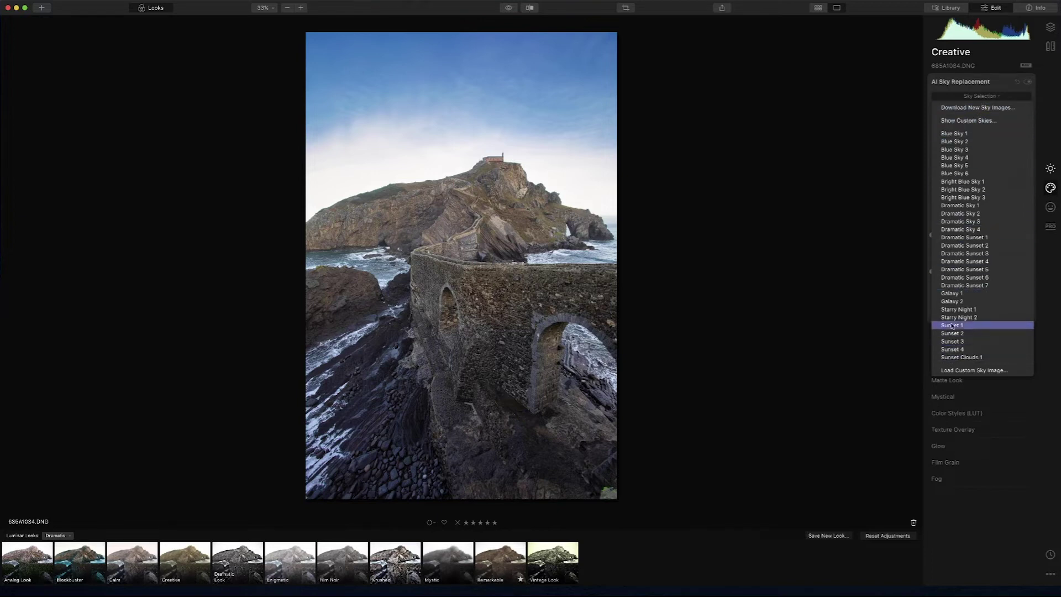
{"action": "left_click", "coordinate": [978, 158]}
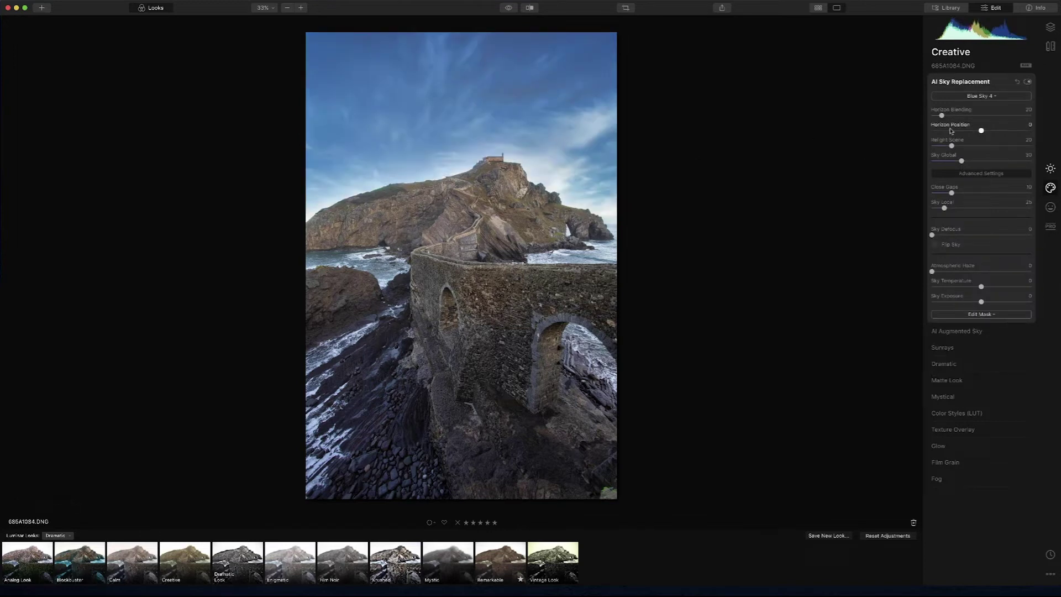
Try Dramatic Sky 3, then Dramatic Sunset 3, and reopen the sky list
{"action": "left_click", "coordinate": [981, 98]}
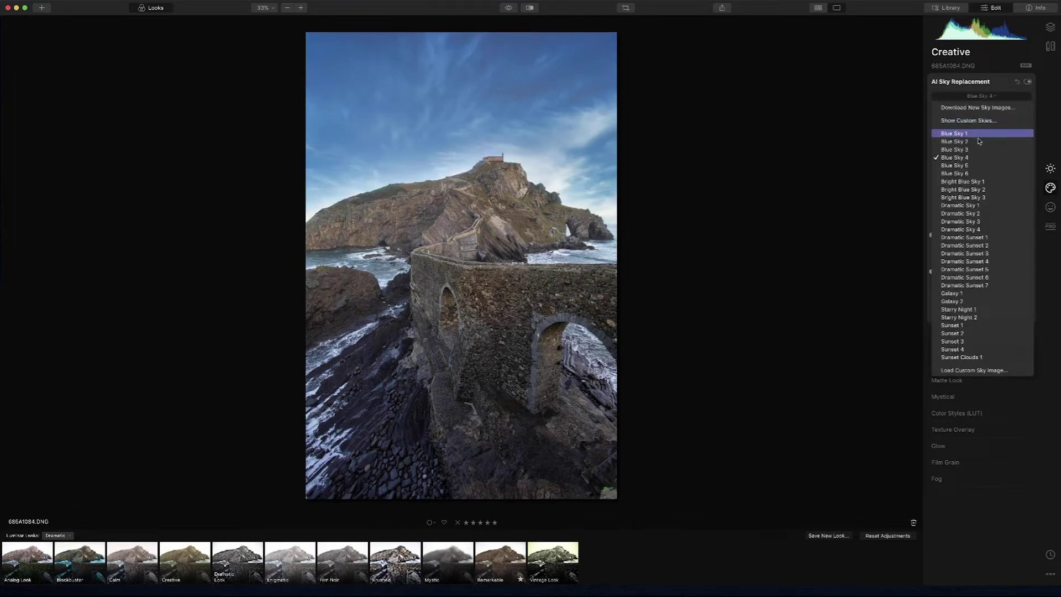
{"action": "left_click", "coordinate": [959, 222]}
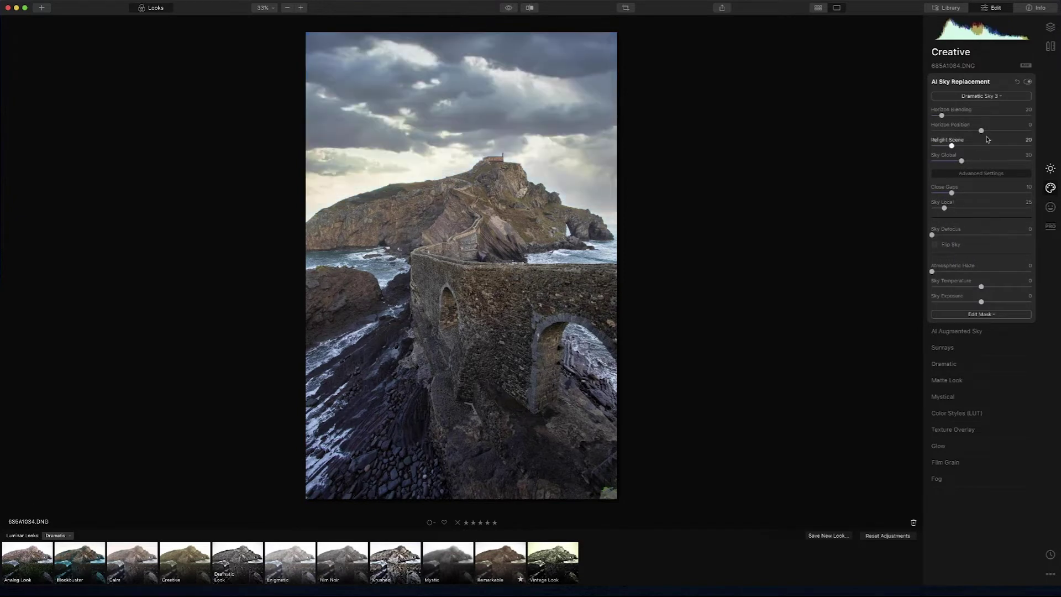
{"action": "left_click", "coordinate": [986, 97]}
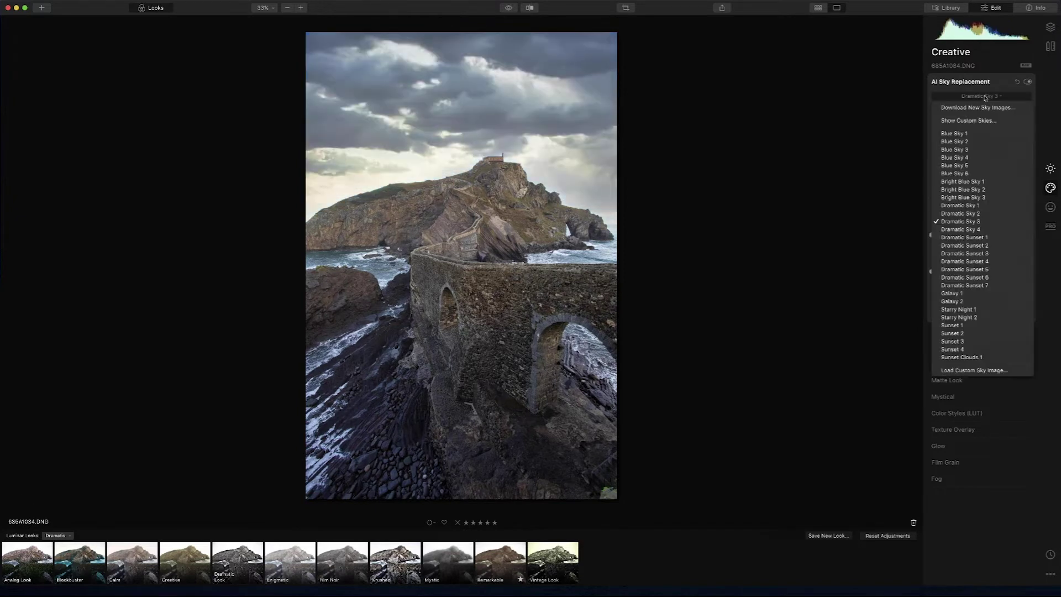
{"action": "left_click", "coordinate": [984, 254]}
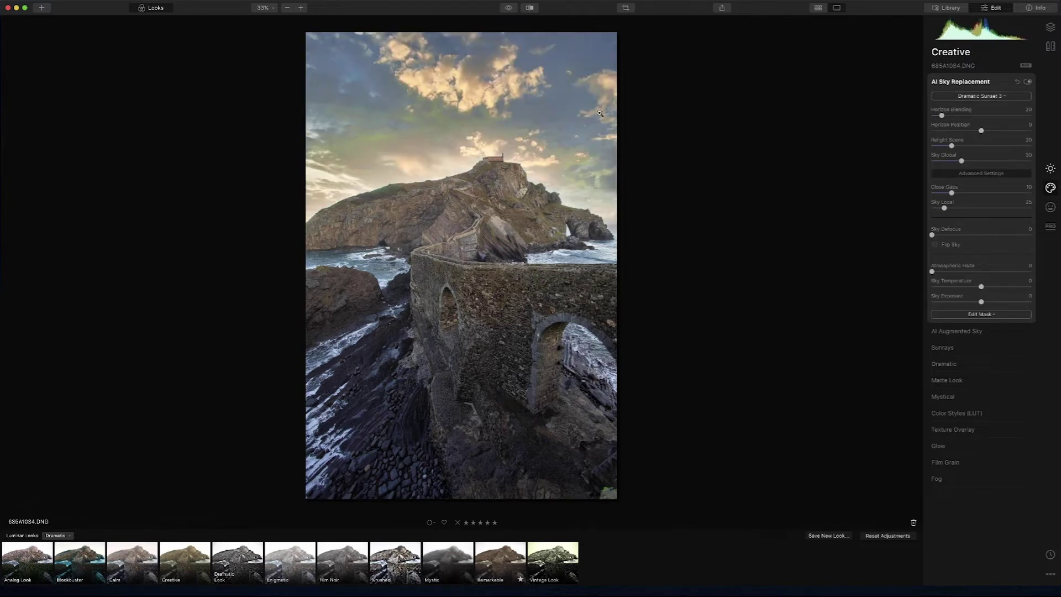
{"action": "left_click", "coordinate": [991, 97]}
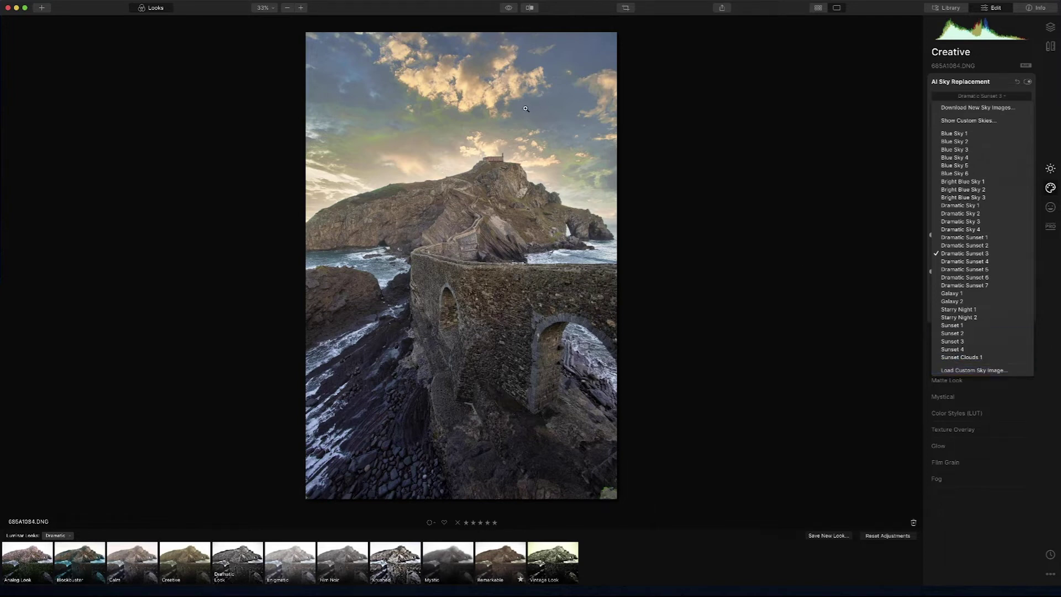
Choose Blue Sky 5 as the replacement sky
{"action": "left_click", "coordinate": [969, 166]}
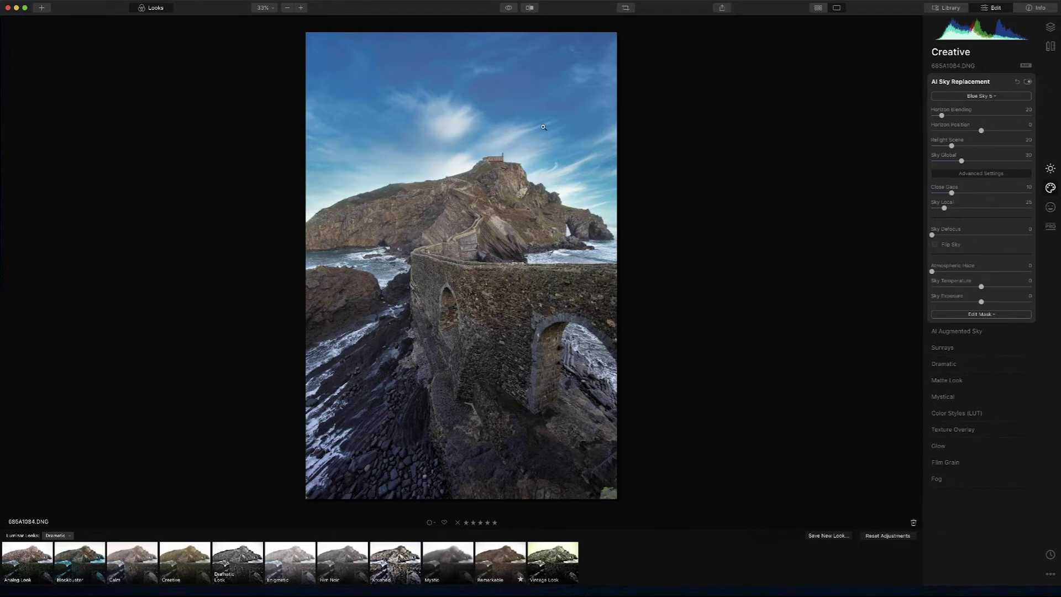
{"action": "left_click", "coordinate": [997, 98]}
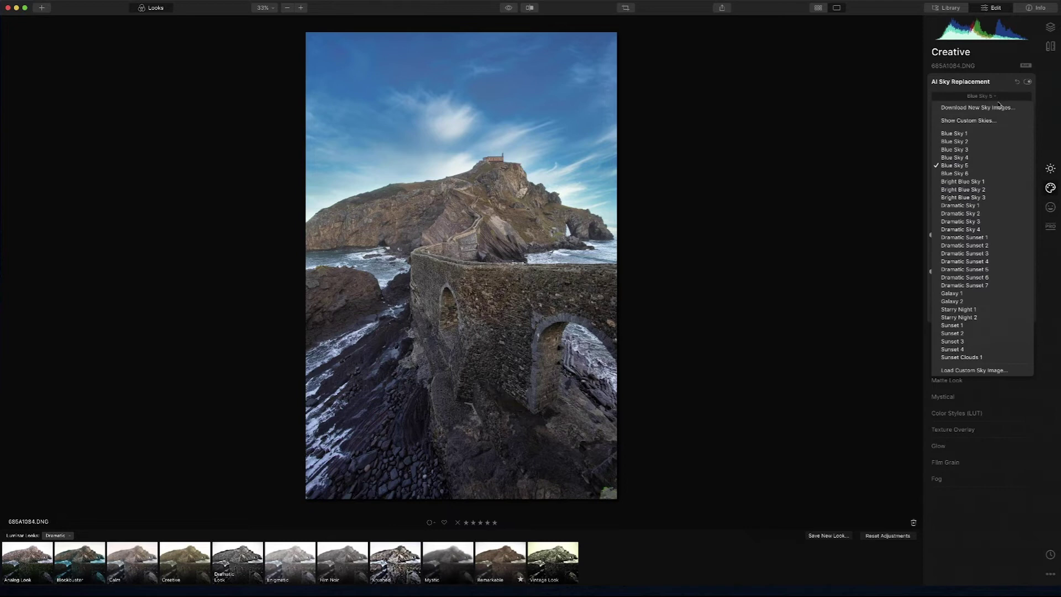
{"action": "left_click", "coordinate": [998, 96]}
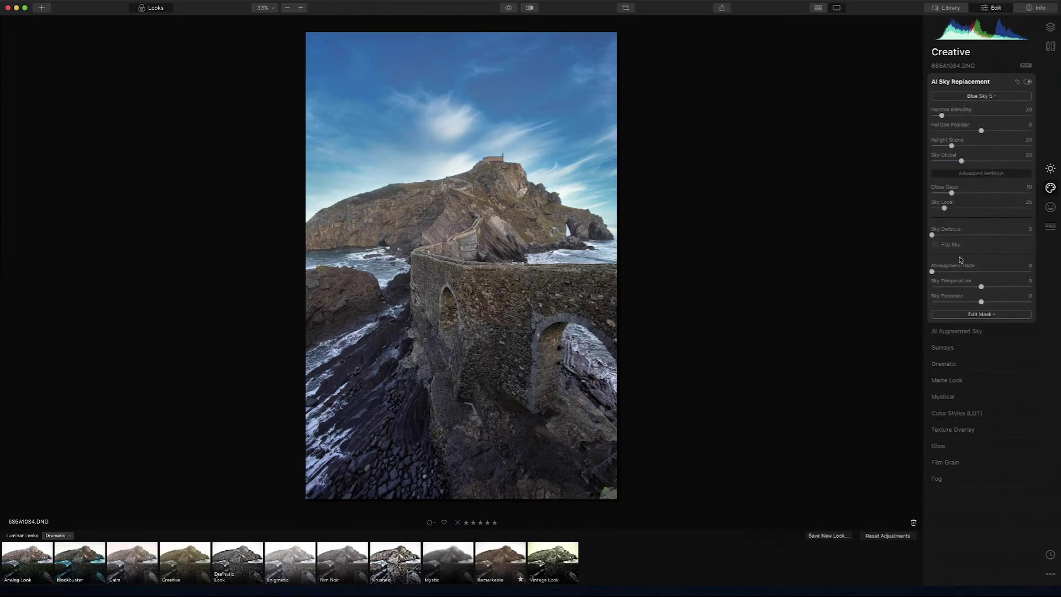
Add a Luminosity mask to the sky replacement and collapse its panel
{"action": "left_click", "coordinate": [990, 316]}
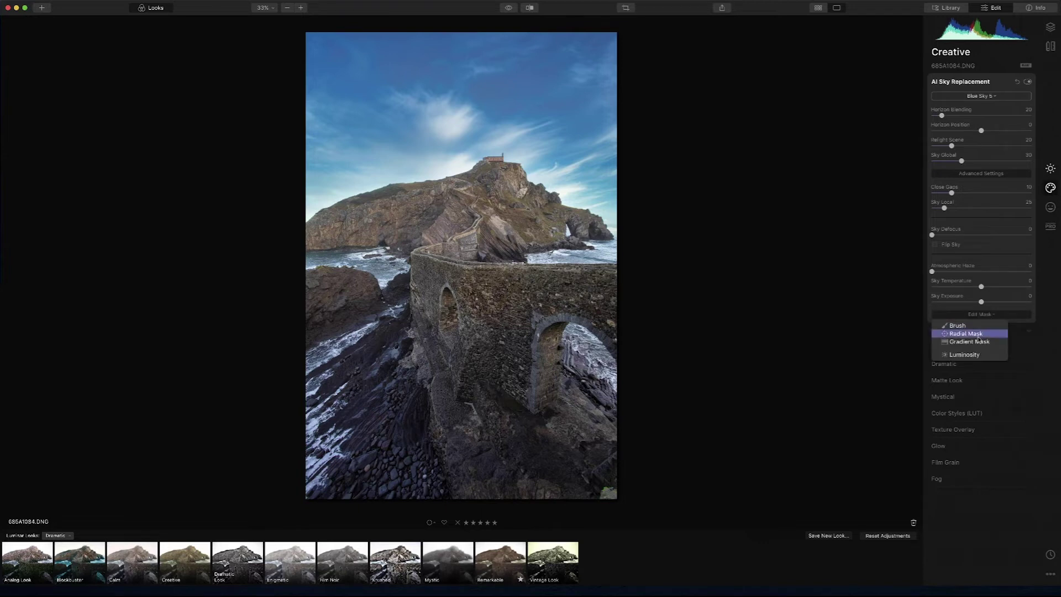
{"action": "left_click", "coordinate": [978, 355]}
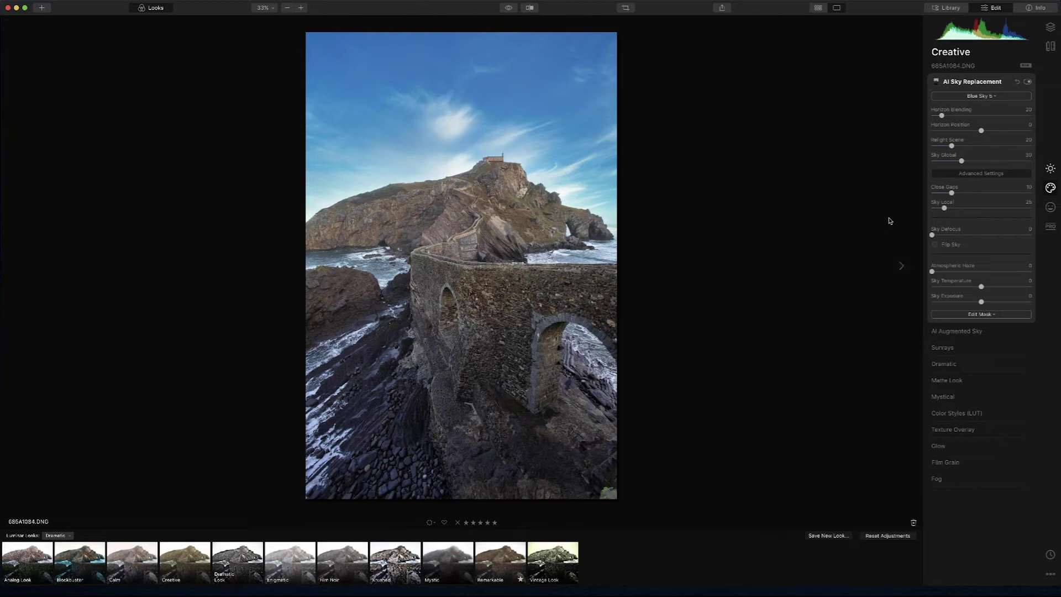
{"action": "left_click", "coordinate": [985, 82]}
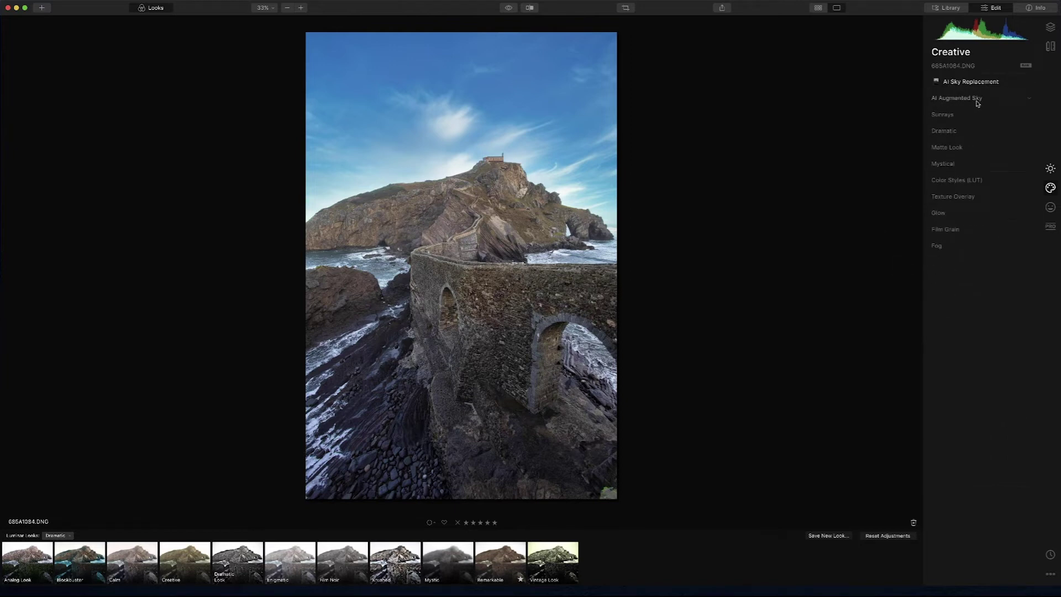
Browse AI Augmented Sky objects without adding any, then set Dramatic Amount to 59
{"action": "left_click", "coordinate": [976, 101]}
{"action": "left_click", "coordinate": [994, 114]}
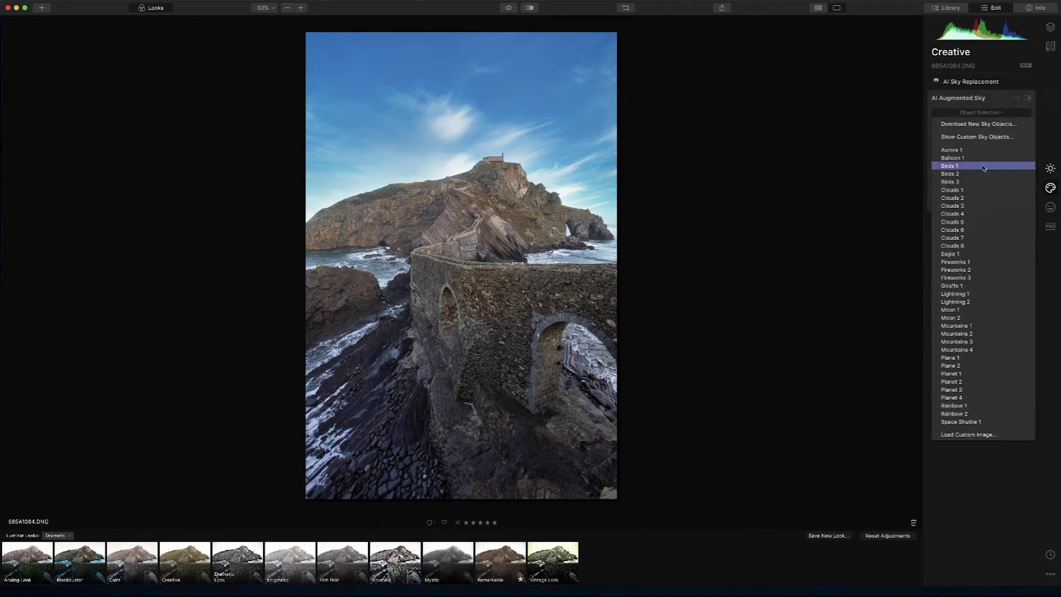
{"action": "left_click", "coordinate": [969, 101]}
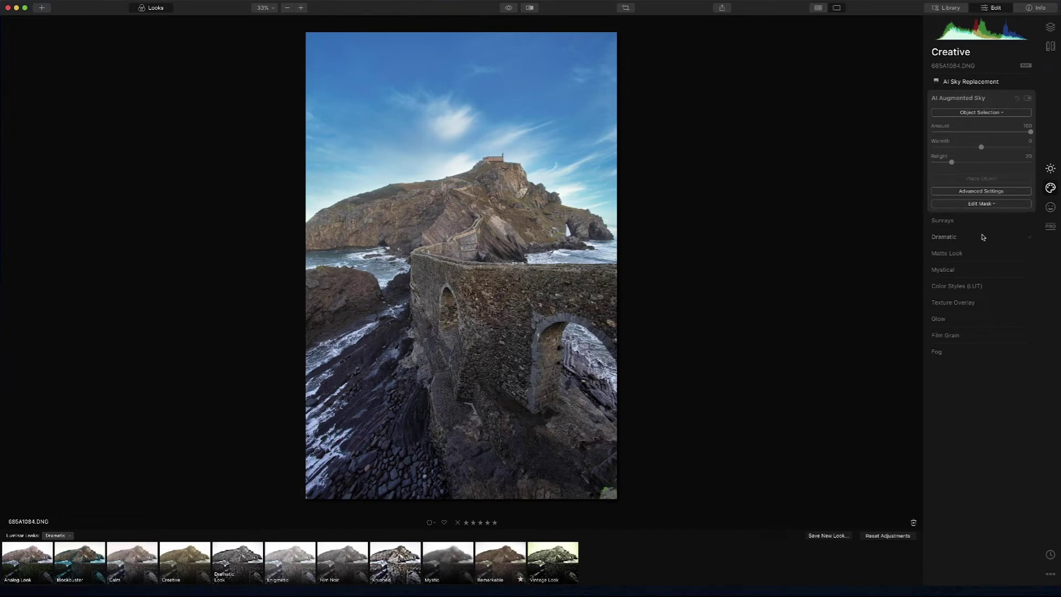
{"action": "left_click", "coordinate": [955, 239]}
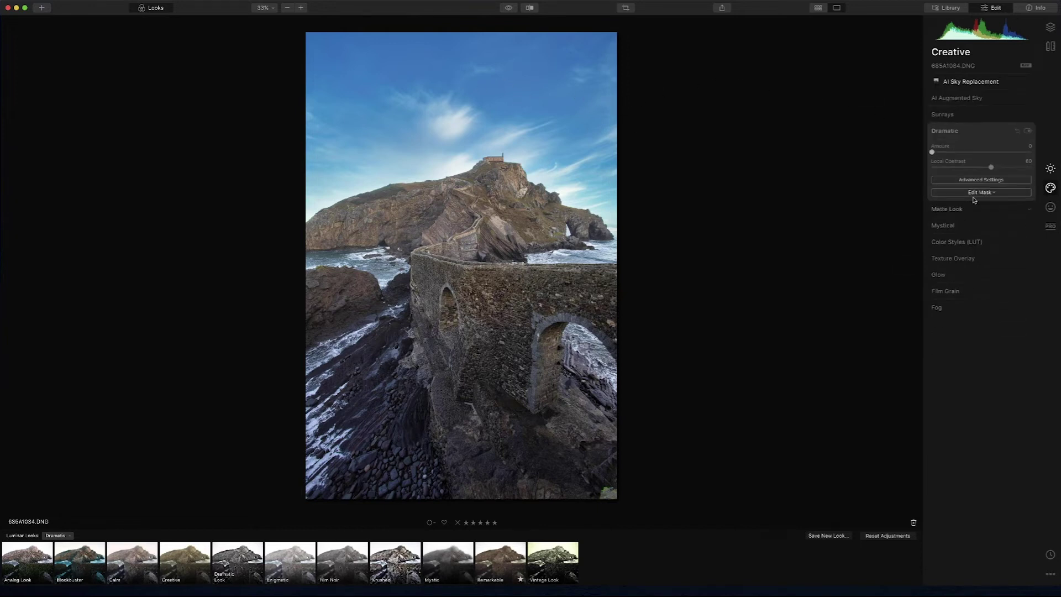
{"action": "mouse_move", "coordinate": [934, 154]}
{"action": "left_mouse_down"}
{"action": "mouse_move", "coordinate": [1031, 166]}
{"action": "mouse_move", "coordinate": [930, 157]}
{"action": "left_mouse_up"}
Set Mystical to 100, toggle it off and on, then lower its Amount to about 50
{"action": "left_click", "coordinate": [953, 226]}
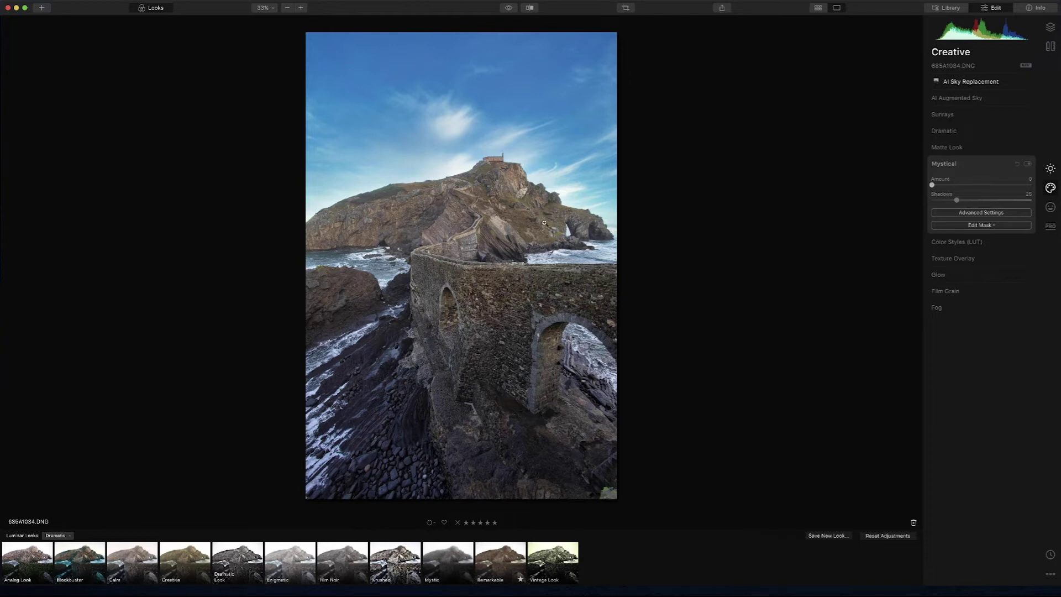
{"action": "left_click_drag", "start_coordinate": [933, 185], "coordinate": [1031, 185]}
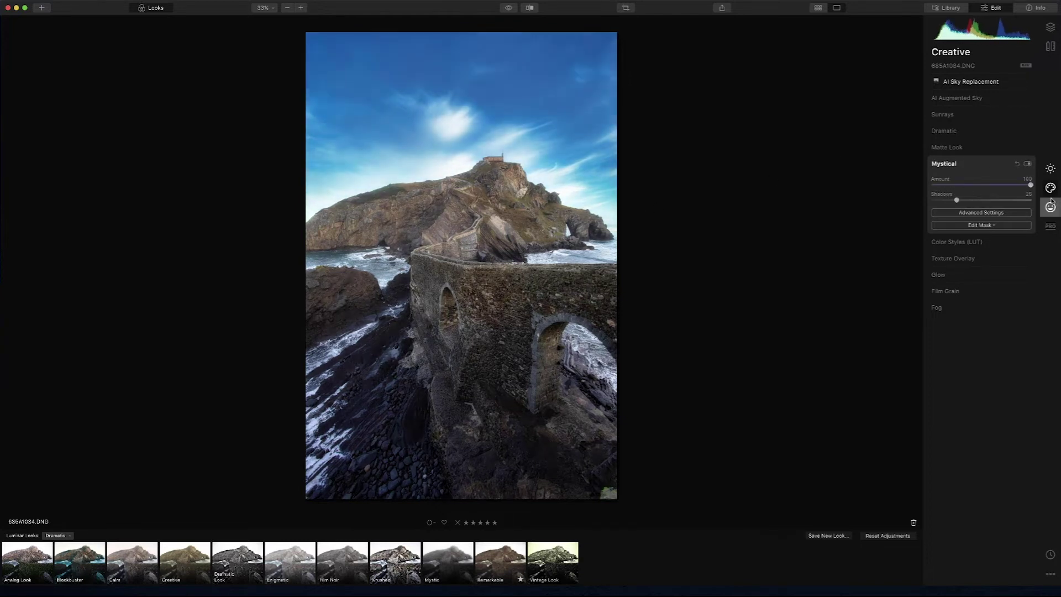
{"action": "left_click", "coordinate": [1028, 165]}
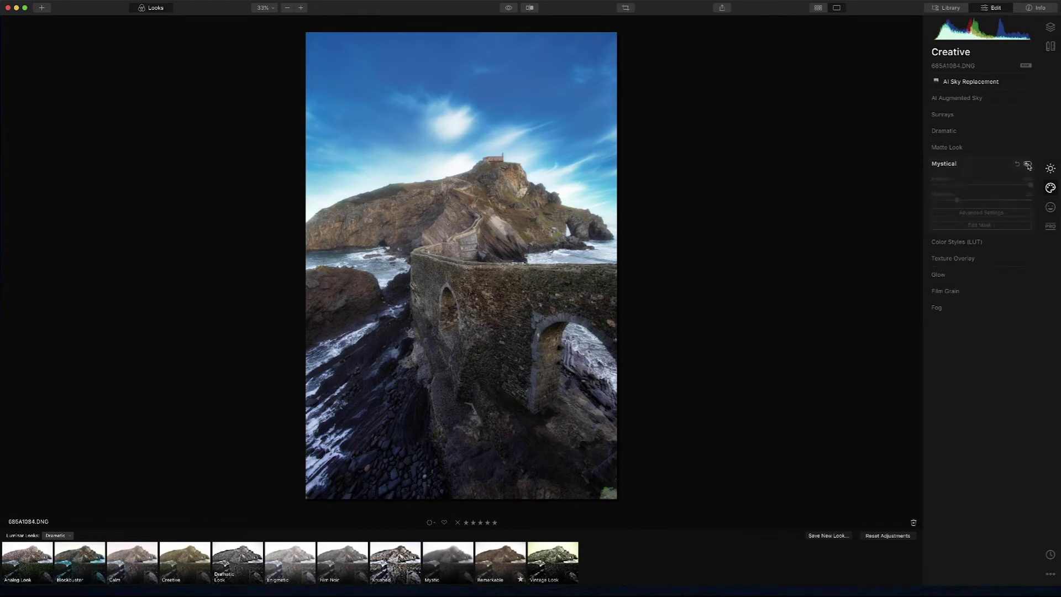
{"action": "left_click", "coordinate": [1028, 165]}
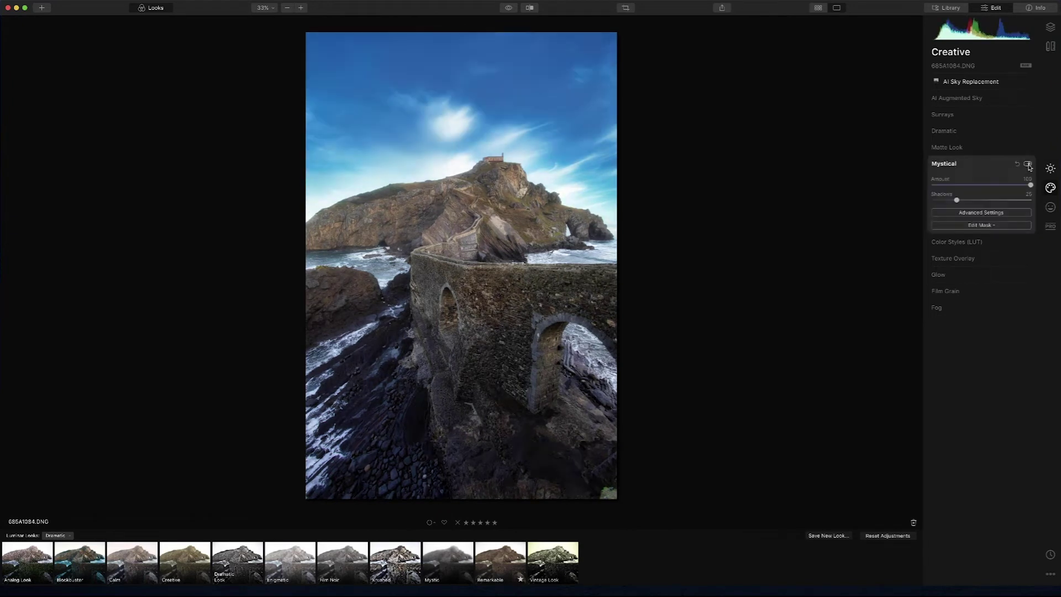
{"action": "left_click_drag", "start_coordinate": [1031, 186], "coordinate": [980, 187]}
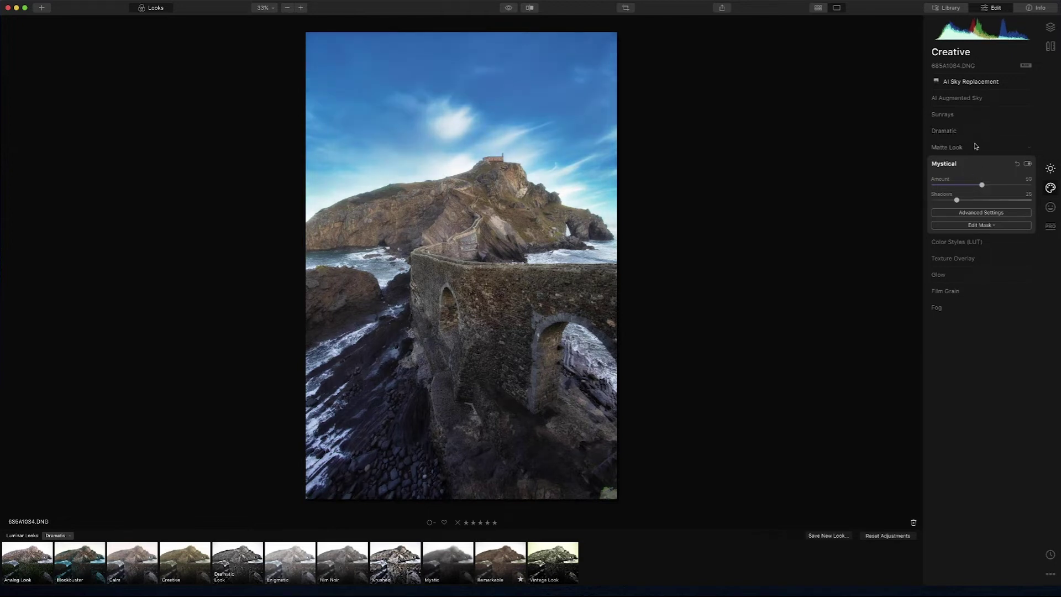
Apply the Long Beach LUT from Color Styles at an Amount of 30
{"action": "left_click", "coordinate": [979, 245]}
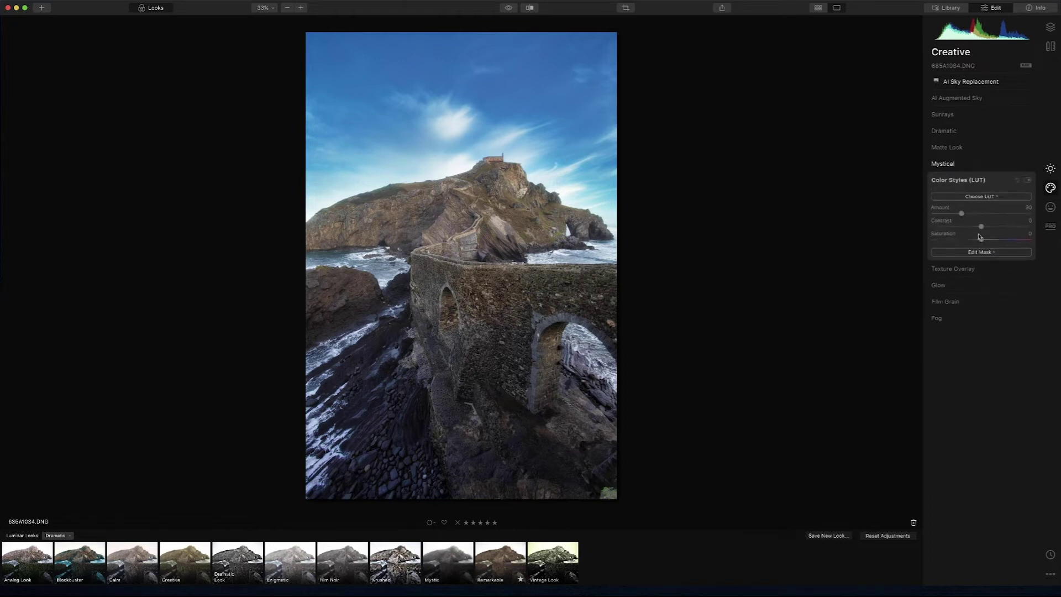
{"action": "left_click", "coordinate": [985, 198]}
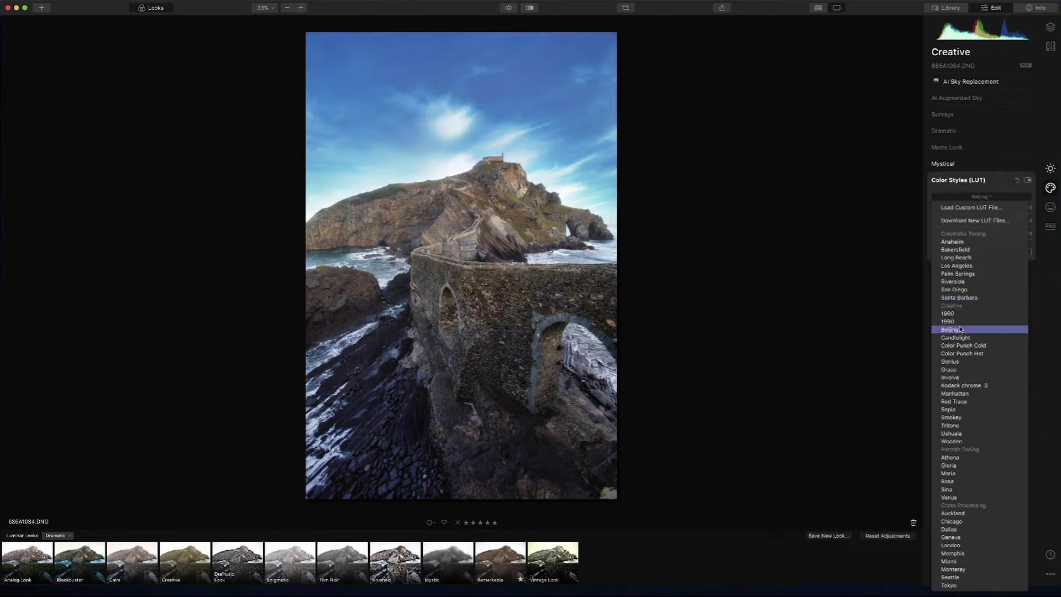
{"action": "left_click", "coordinate": [967, 262]}
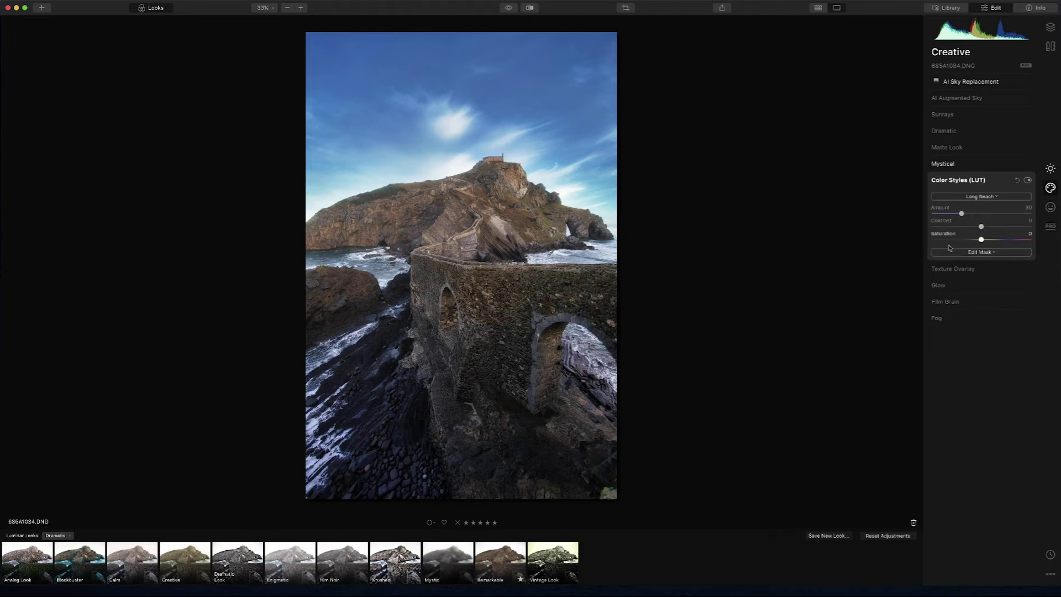
{"action": "mouse_move", "coordinate": [963, 215]}
{"action": "left_mouse_down"}
{"action": "mouse_move", "coordinate": [1008, 217]}
{"action": "mouse_move", "coordinate": [963, 215]}
{"action": "left_mouse_up"}
Flick between the original and edited photo to compare them
{"action": "left_click", "coordinate": [510, 8]}
{"action": "left_click", "coordinate": [510, 7]}
{"action": "left_click", "coordinate": [513, 9]}
{"action": "left_click", "coordinate": [514, 10]}
In Essentials Color, set the blues to Hue -35, Saturation -15 and Luminance -10
{"action": "left_click", "coordinate": [1051, 168]}
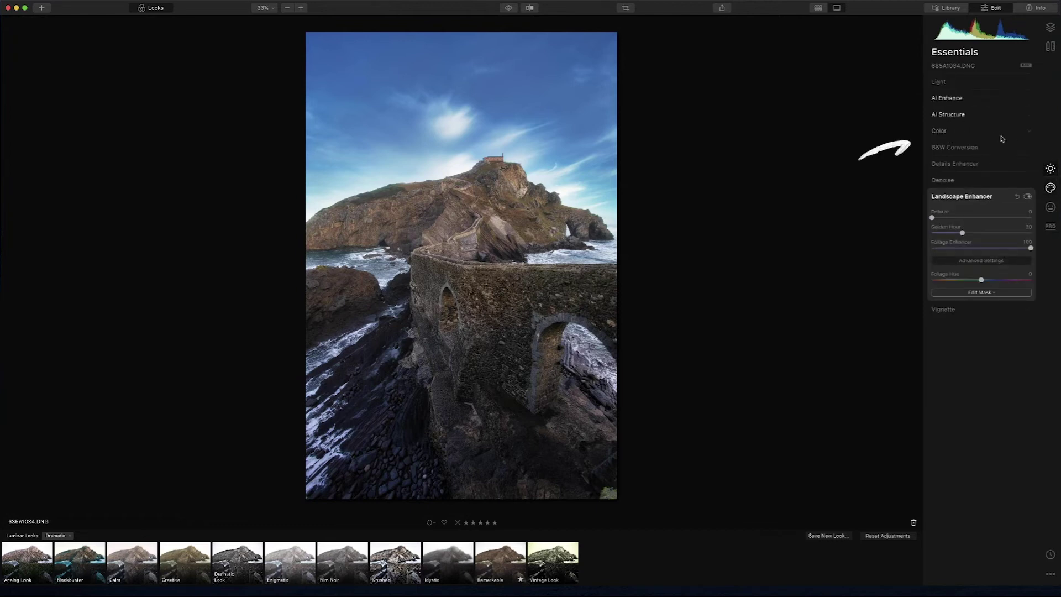
{"action": "left_click", "coordinate": [975, 134]}
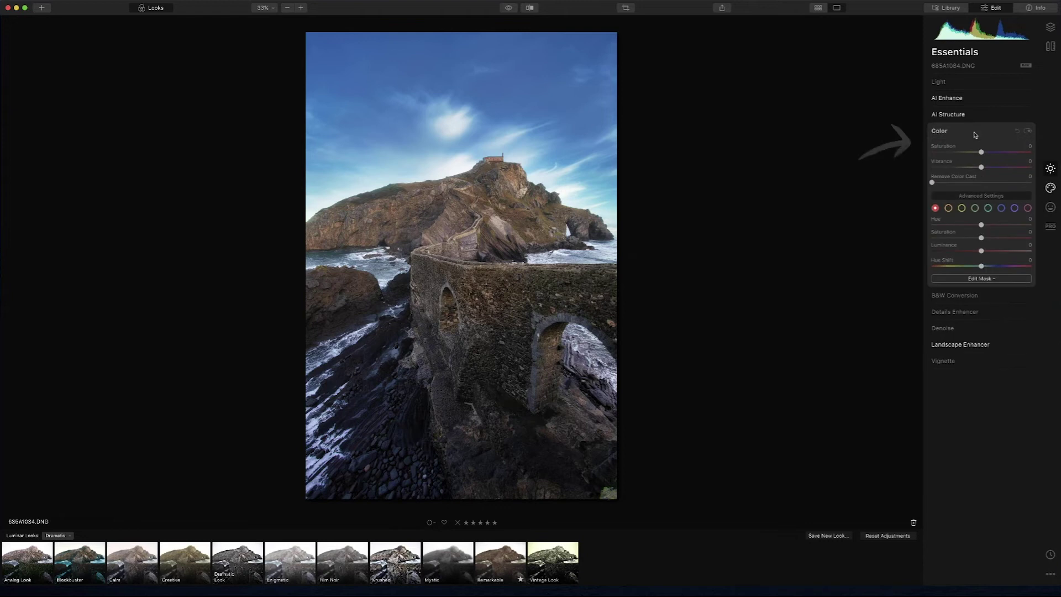
{"action": "left_click", "coordinate": [1001, 208]}
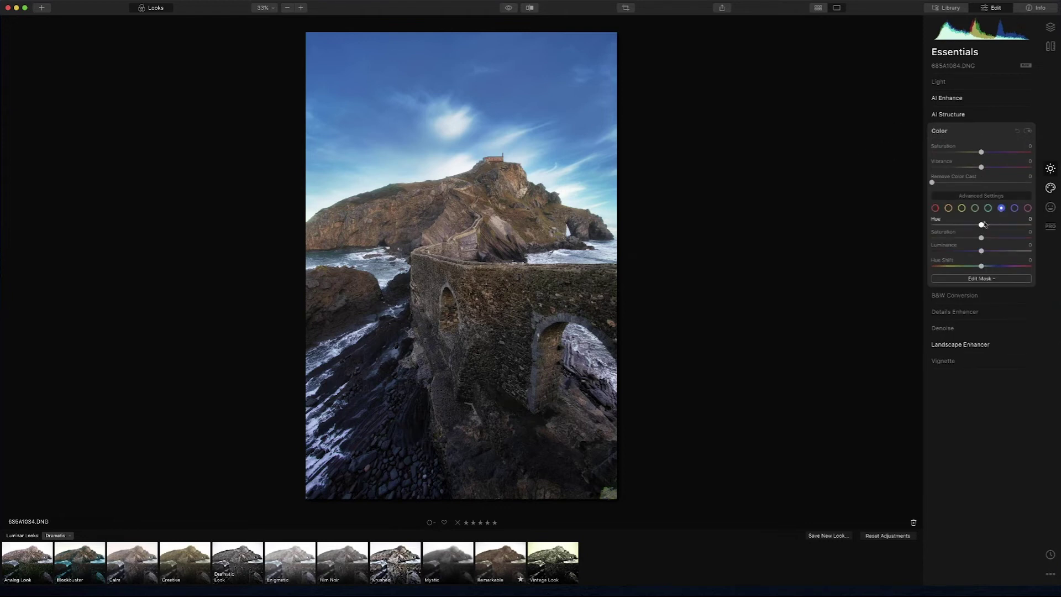
{"action": "left_click_drag", "start_coordinate": [981, 225], "coordinate": [958, 227]}
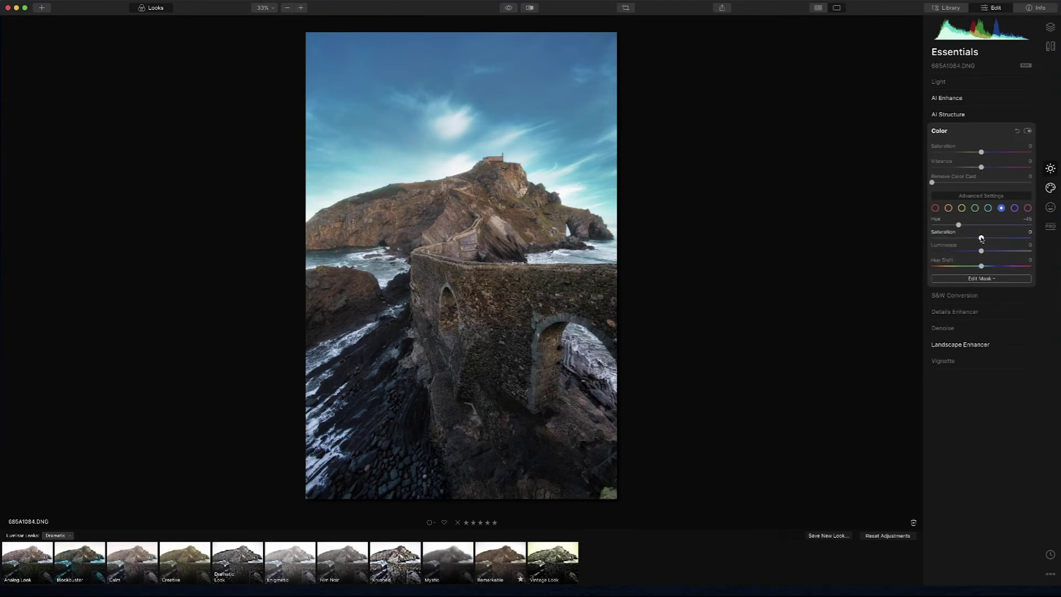
{"action": "left_click_drag", "start_coordinate": [982, 238], "coordinate": [961, 239]}
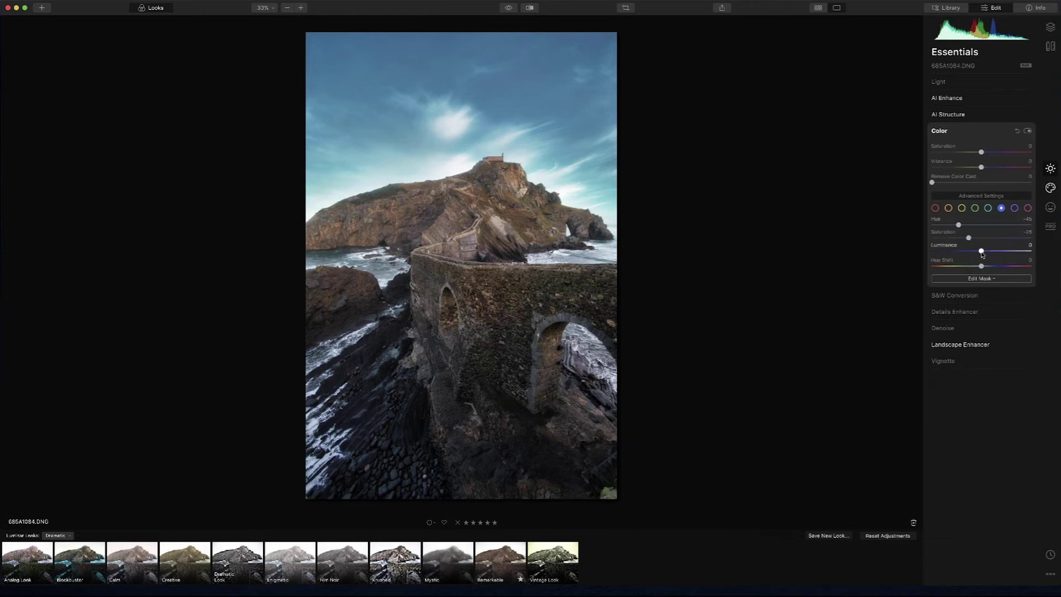
{"action": "mouse_move", "coordinate": [981, 252]}
{"action": "left_mouse_down"}
{"action": "mouse_move", "coordinate": [943, 253]}
{"action": "mouse_move", "coordinate": [974, 253]}
{"action": "left_mouse_up"}
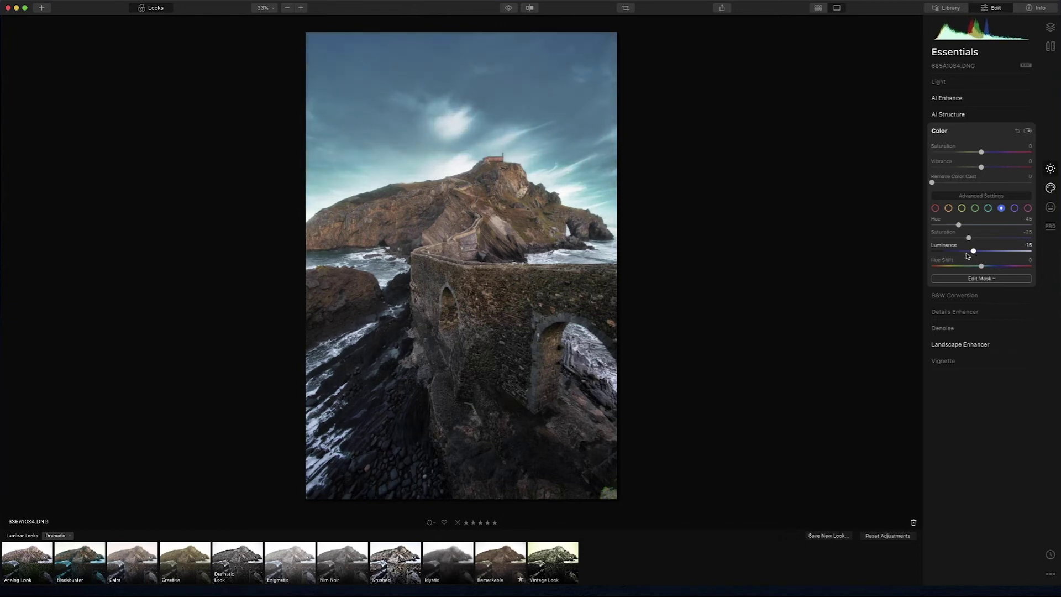
{"action": "left_click_drag", "start_coordinate": [975, 253], "coordinate": [972, 240]}
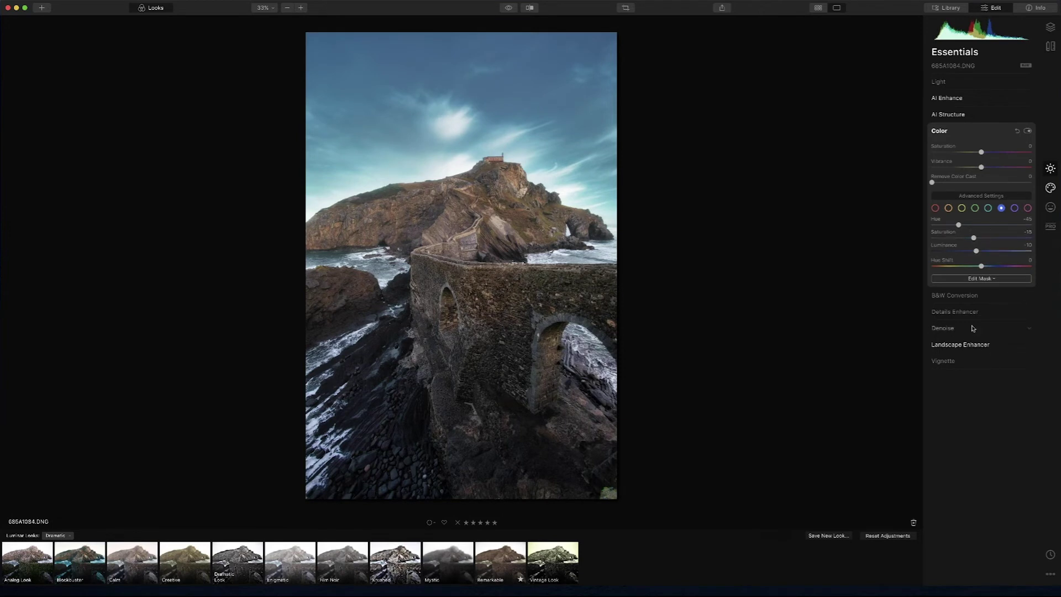
Add a -39 vignette and lift Light Shadows to 20, comparing with the original
{"action": "left_click", "coordinate": [509, 8]}
{"action": "left_click", "coordinate": [944, 362]}
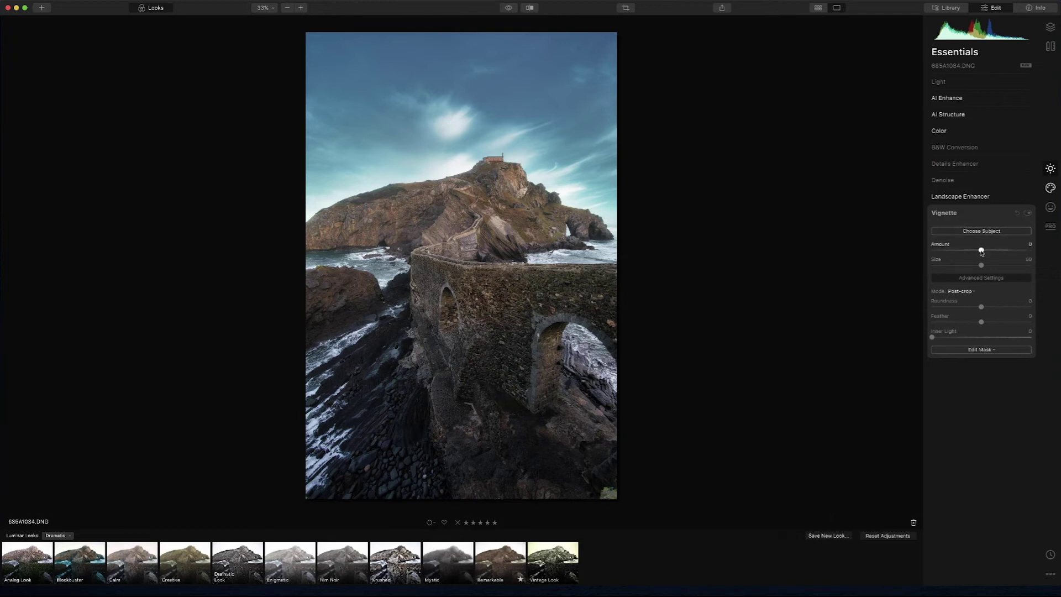
{"action": "mouse_move", "coordinate": [982, 251]}
{"action": "left_mouse_down"}
{"action": "mouse_move", "coordinate": [916, 247]}
{"action": "mouse_move", "coordinate": [962, 252]}
{"action": "left_mouse_up"}
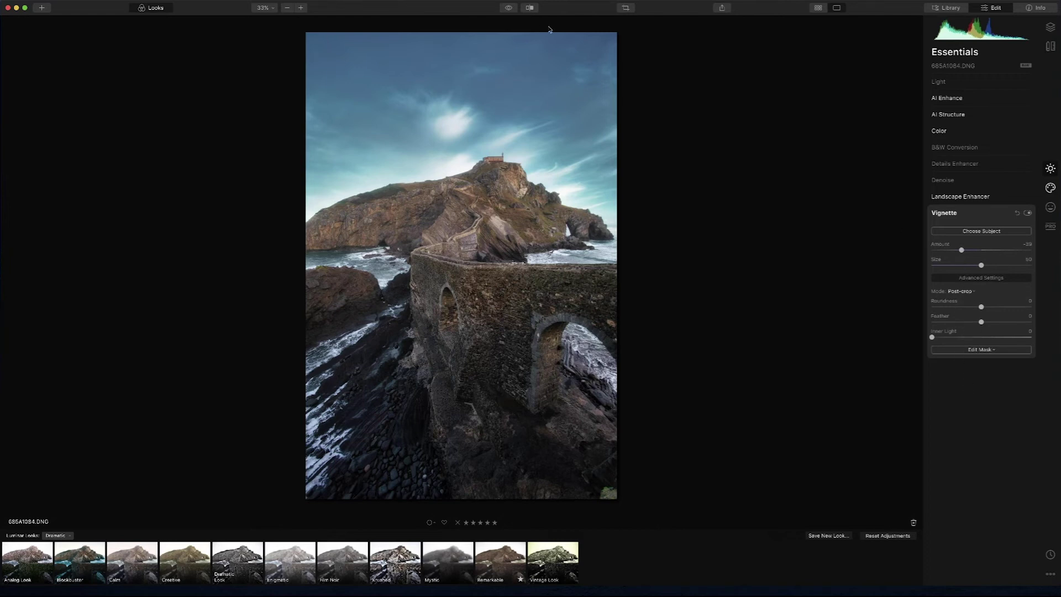
{"action": "left_click", "coordinate": [508, 9]}
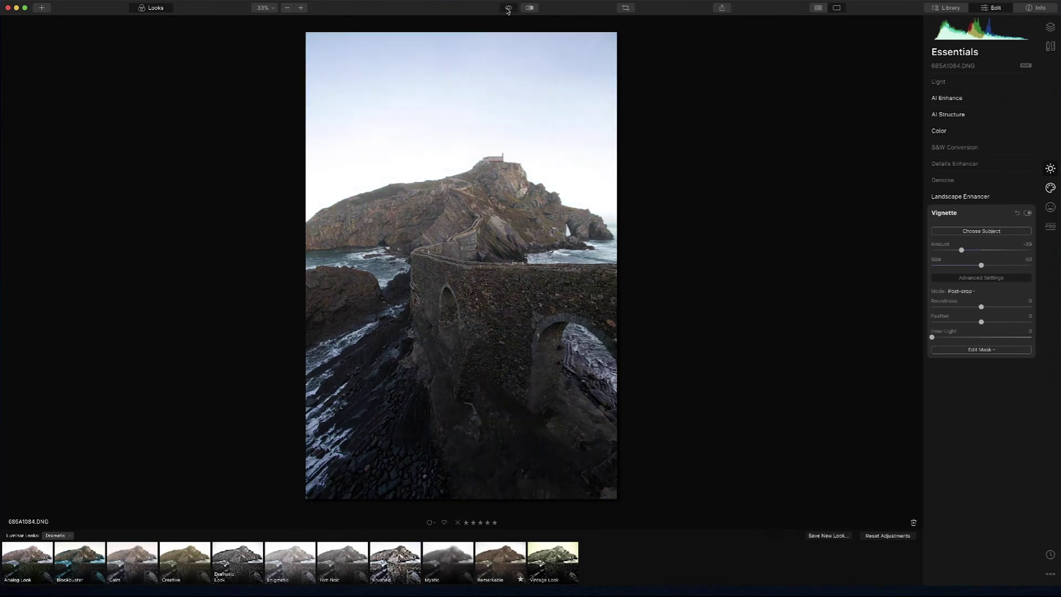
{"action": "left_click", "coordinate": [508, 9]}
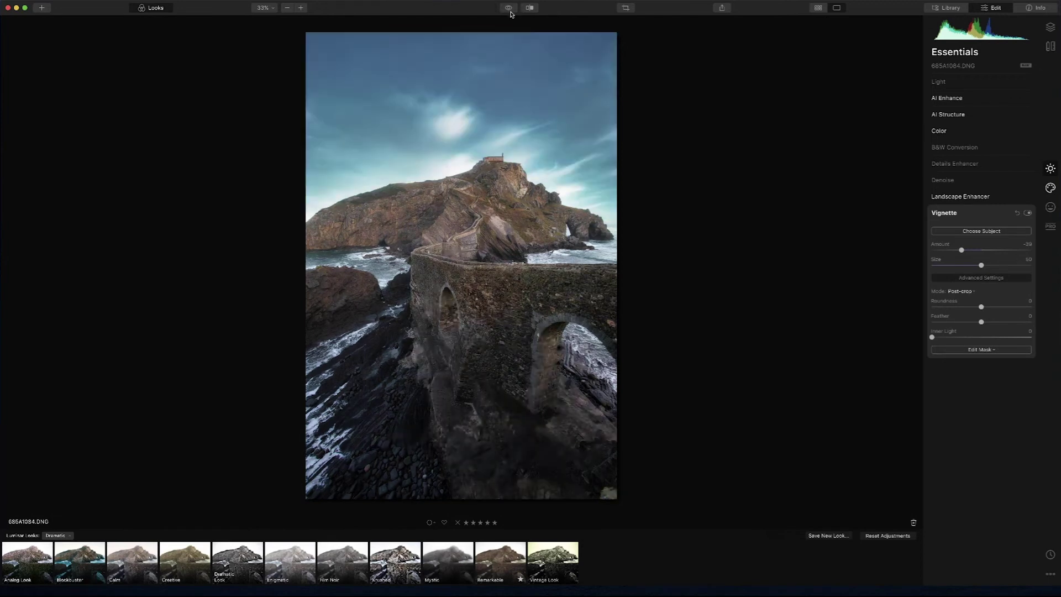
{"action": "left_click", "coordinate": [940, 81]}
{"action": "mouse_move", "coordinate": [982, 211]}
{"action": "left_mouse_down"}
{"action": "mouse_move", "coordinate": [1007, 215]}
{"action": "mouse_move", "coordinate": [993, 215]}
{"action": "left_mouse_up"}
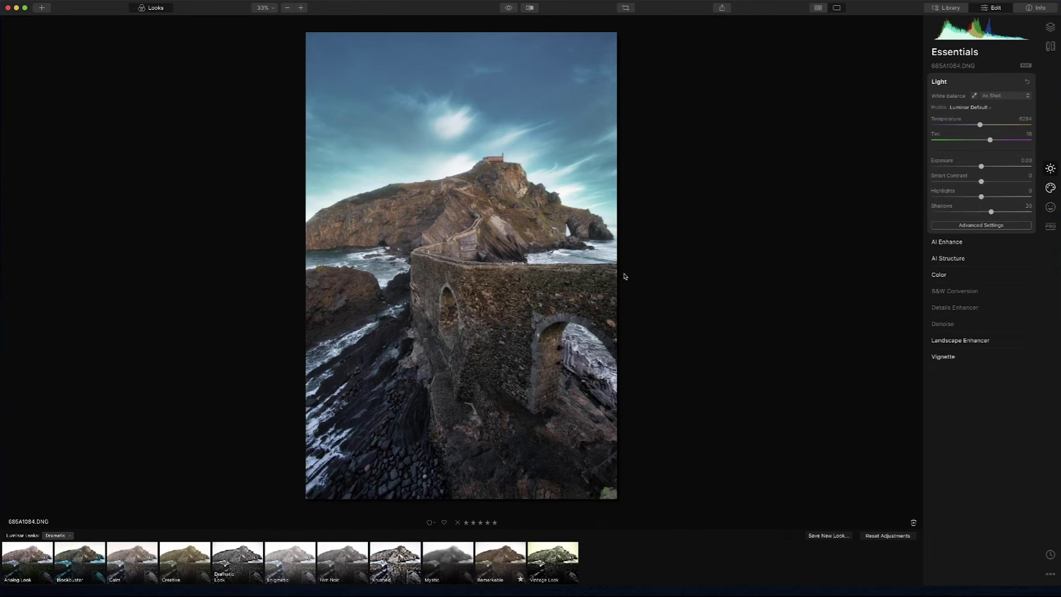
Compare the teal-sky bridge photo in a split before/after view, nudge the divider, then turn it off
{"action": "left_click", "coordinate": [531, 8]}
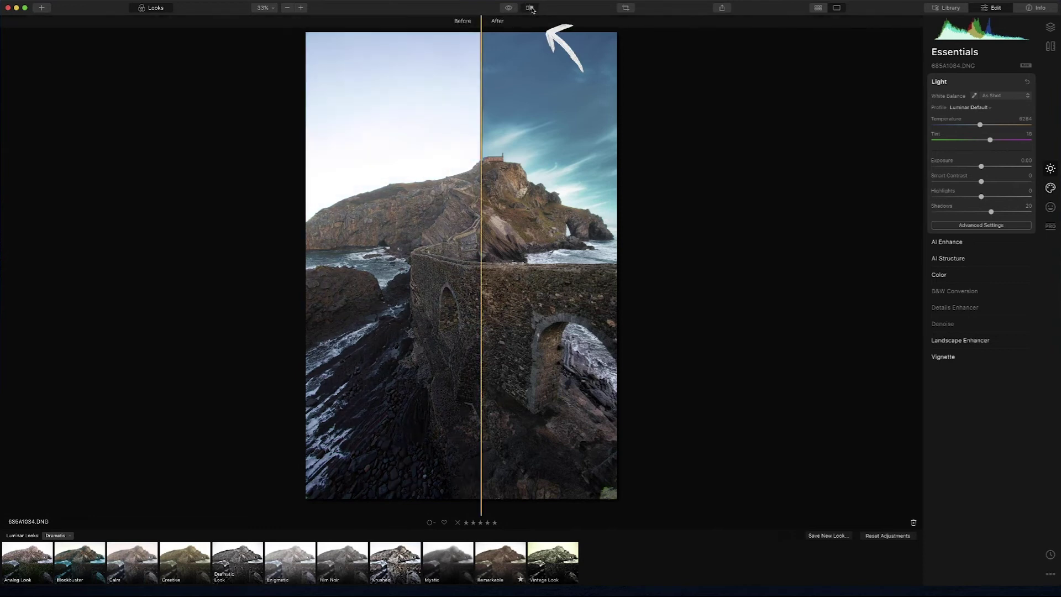
{"action": "left_click_drag", "start_coordinate": [481, 259], "coordinate": [485, 296]}
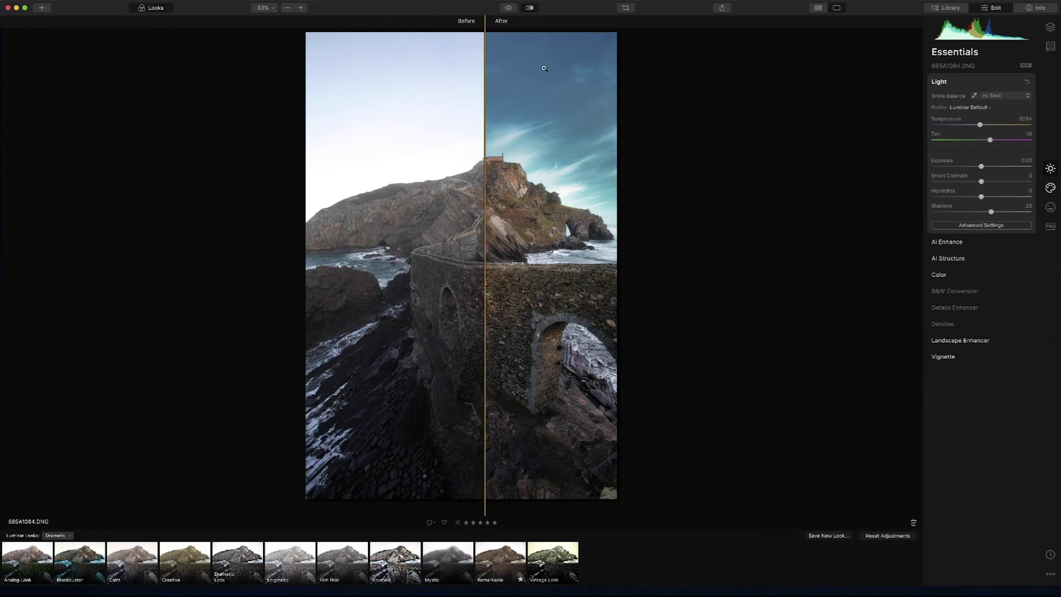
{"action": "left_click", "coordinate": [530, 8]}
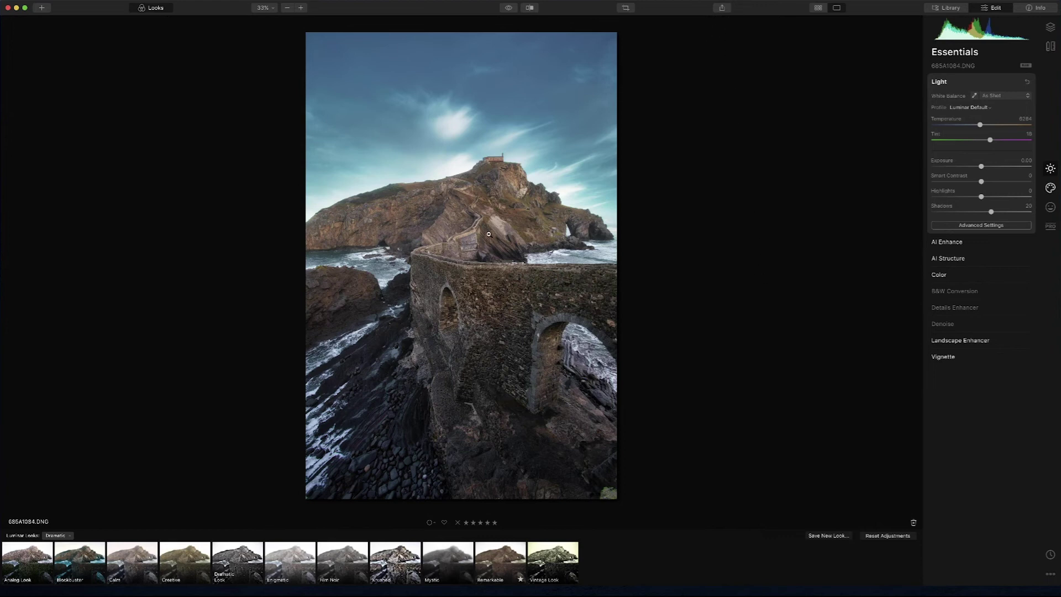
Save the bridge photo's edits as a user Look named 'look05' and go back to the Library grid
{"action": "left_click", "coordinate": [836, 537]}
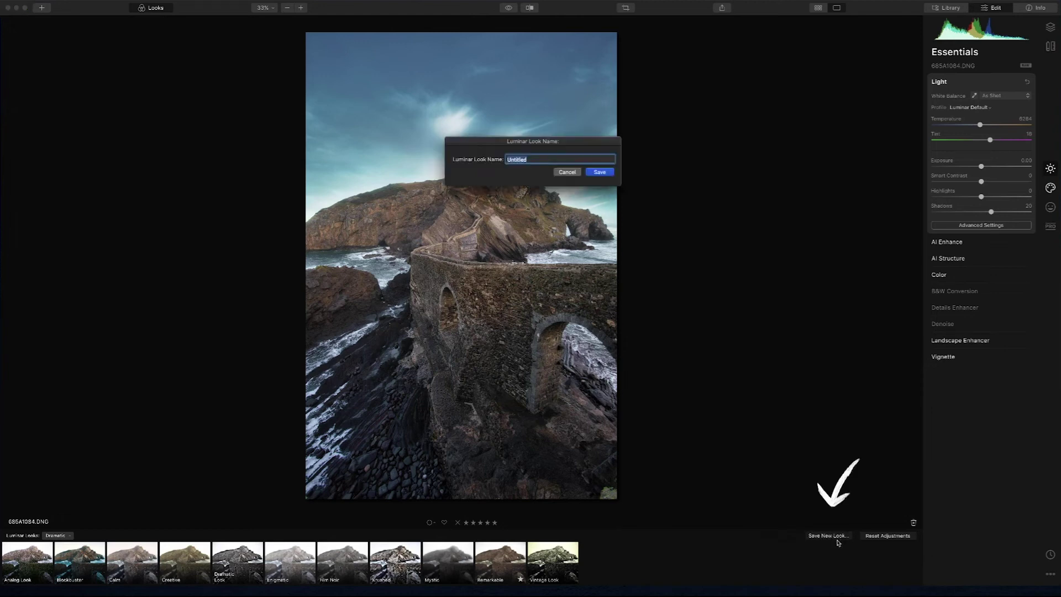
{"action": "type", "text": "look05"}
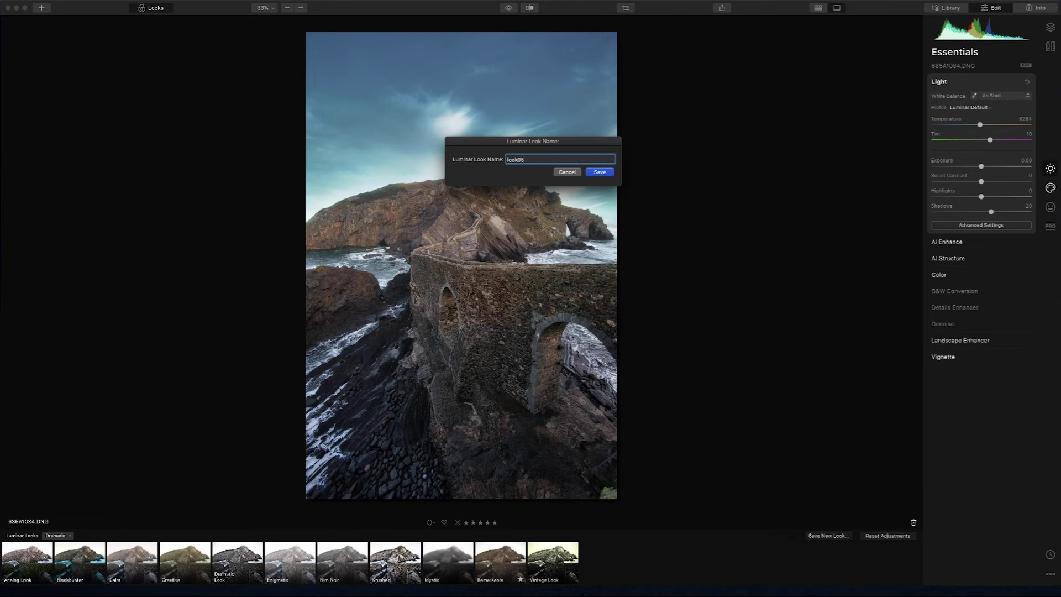
{"action": "left_click", "coordinate": [601, 173]}
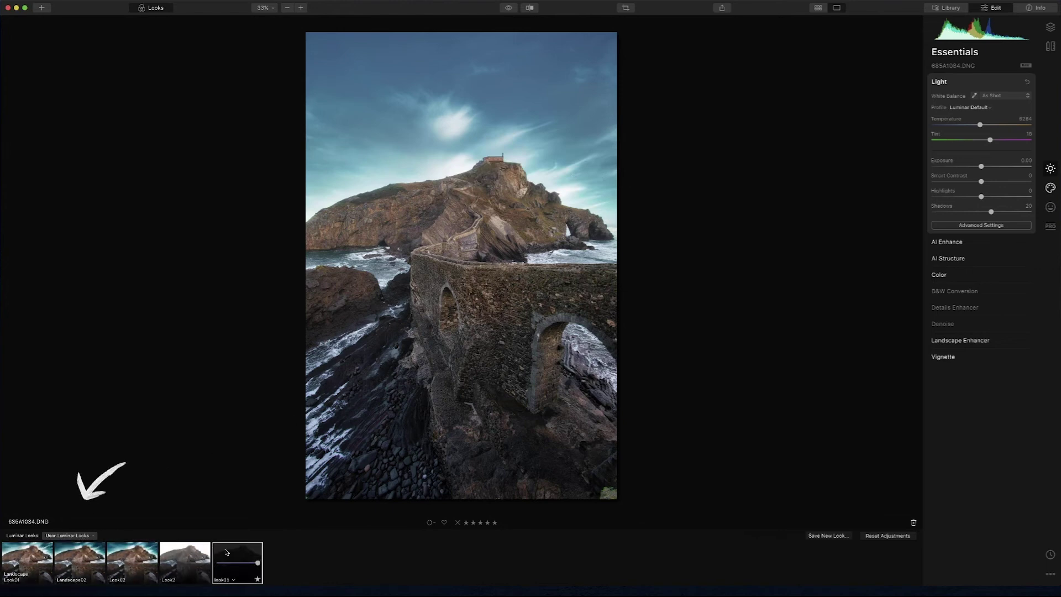
{"action": "left_click", "coordinate": [819, 9]}
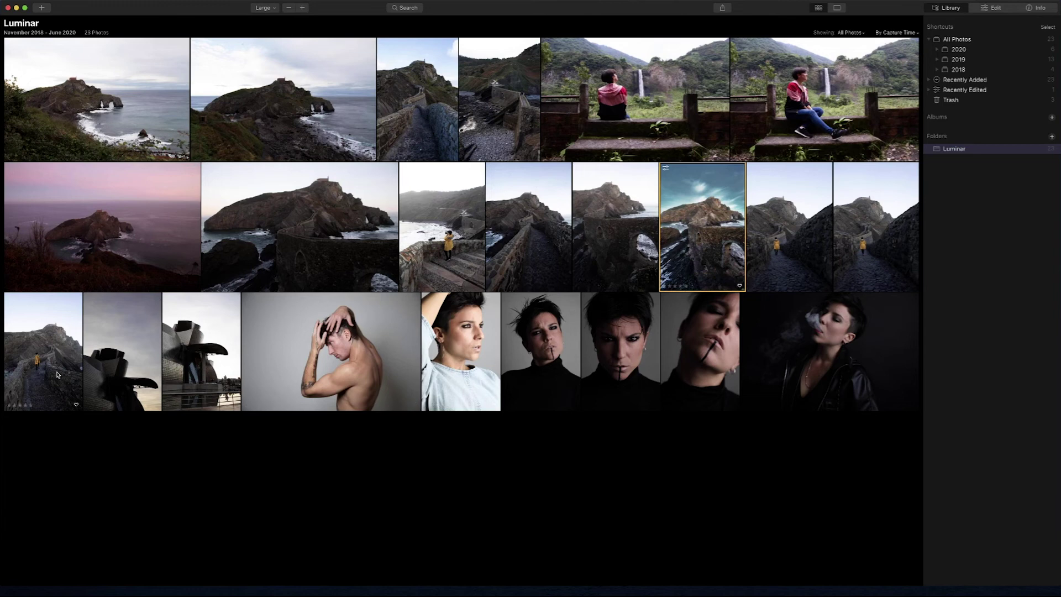
Open the path photo with the yellow-coated figure (685A1444.DNG) and apply the look05 Look
{"action": "double_click", "coordinate": [54, 350]}
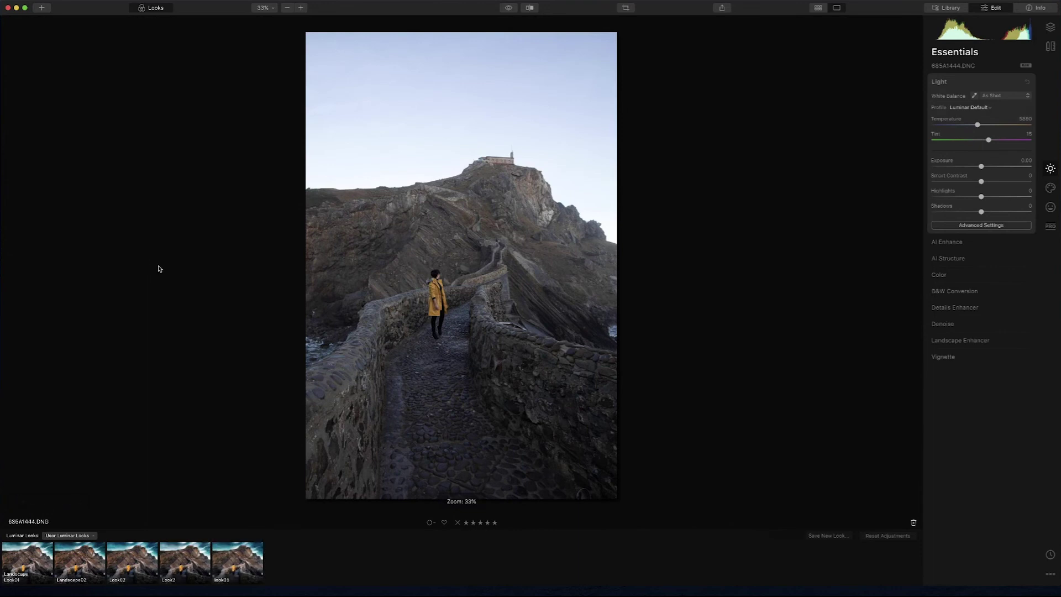
{"action": "mouse_move", "coordinate": [248, 579]}
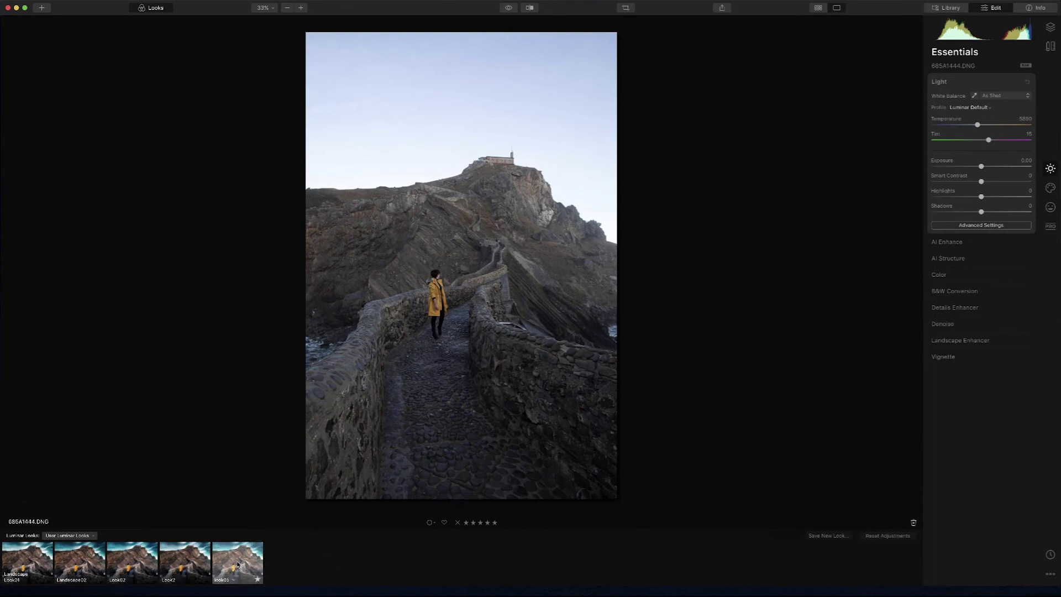
{"action": "left_click", "coordinate": [236, 565]}
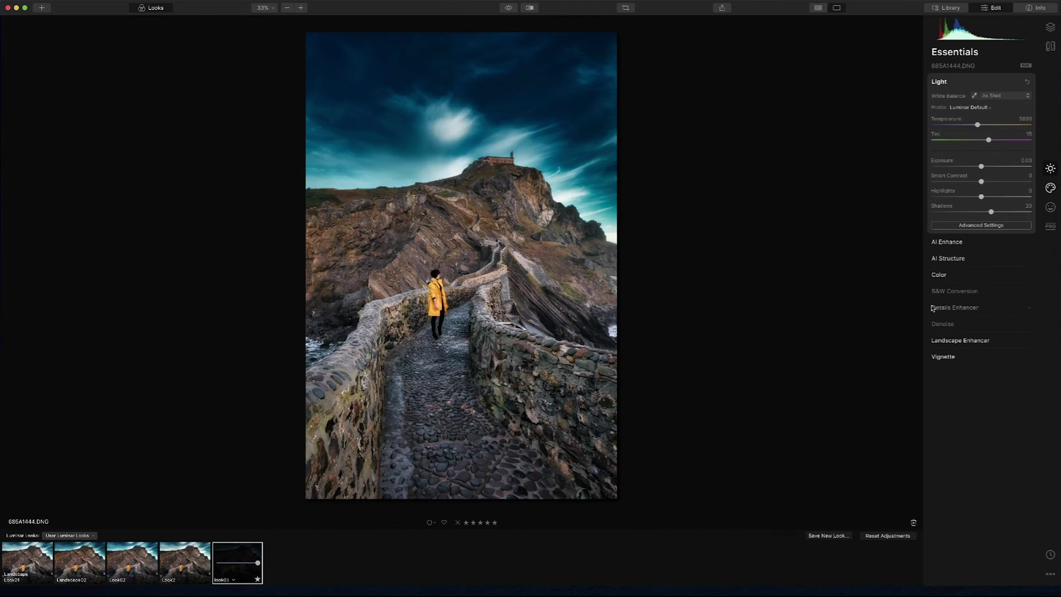
Lower the look05 amount, compare twice against the unedited original, then bring up the Share menu
{"action": "left_click_drag", "start_coordinate": [256, 565], "coordinate": [241, 566]}
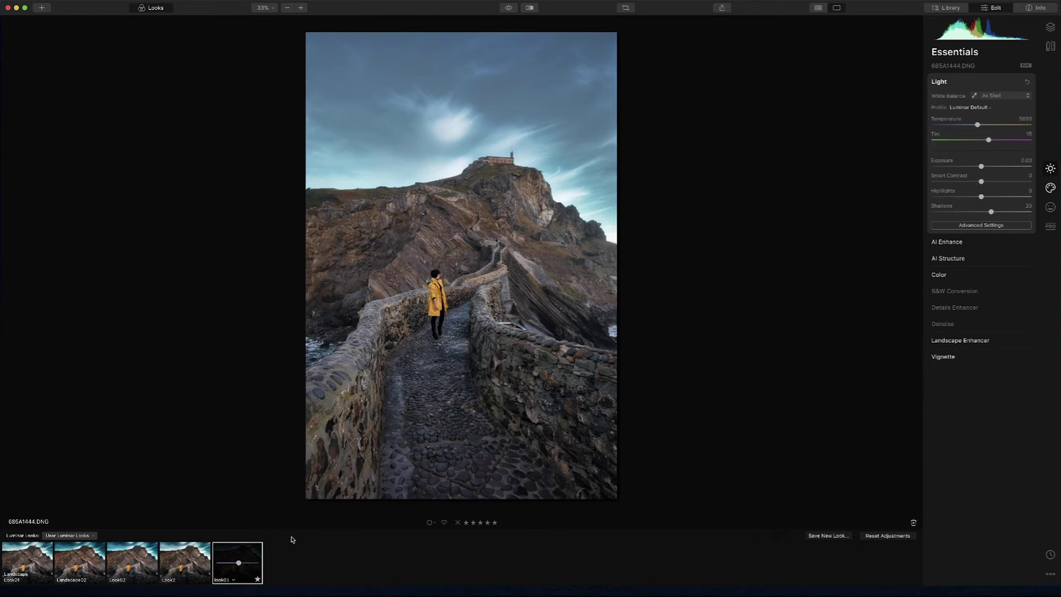
{"action": "left_click", "coordinate": [510, 8]}
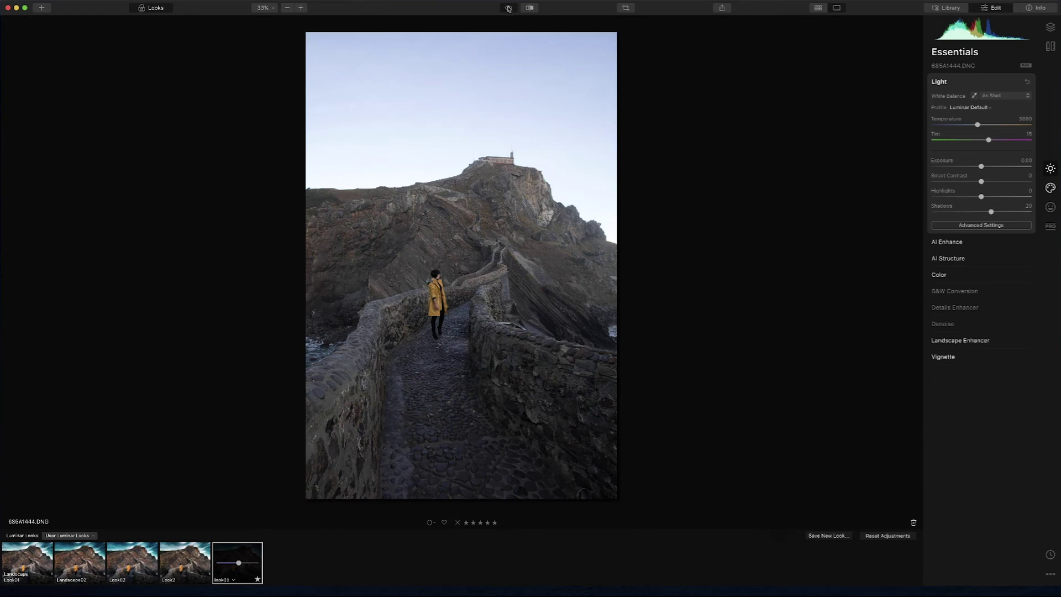
{"action": "left_click", "coordinate": [509, 8]}
{"action": "left_click", "coordinate": [508, 9]}
{"action": "left_click", "coordinate": [508, 9]}
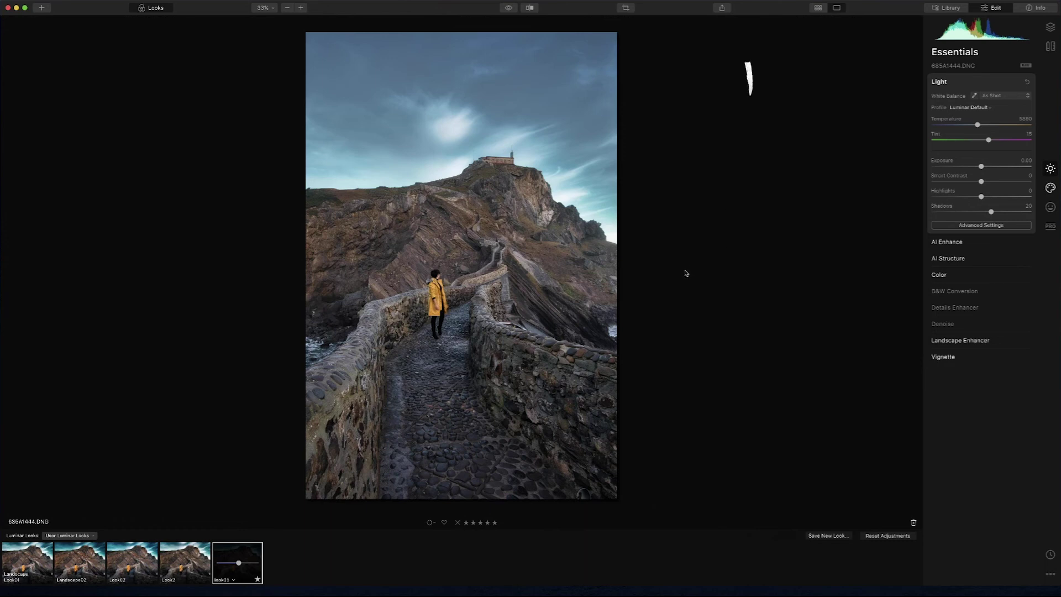
{"action": "left_click", "coordinate": [723, 9]}
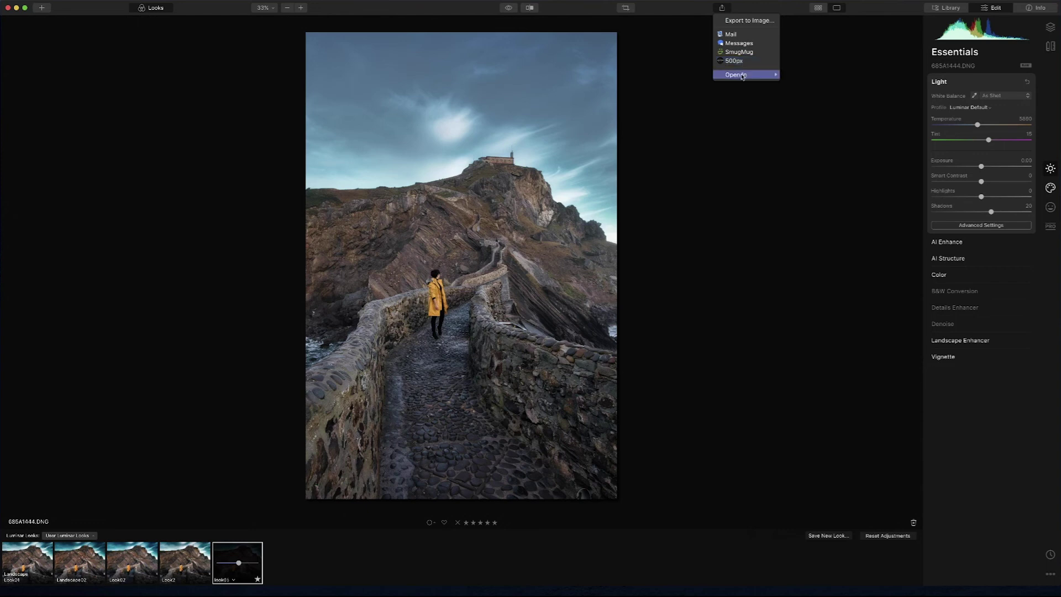
{"action": "mouse_move", "coordinate": [743, 77]}
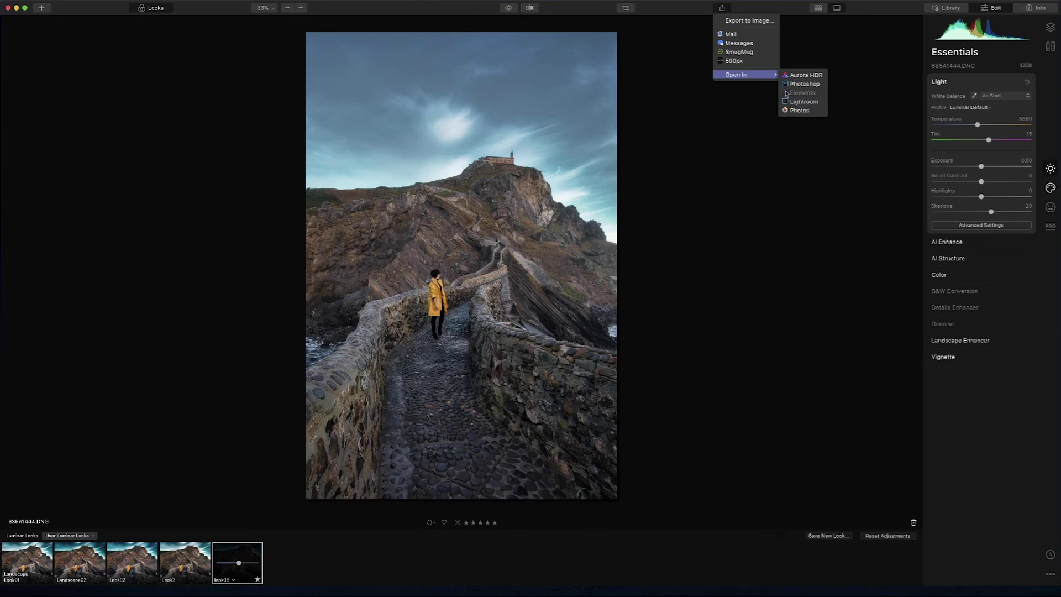
{"action": "left_click", "coordinate": [739, 61]}
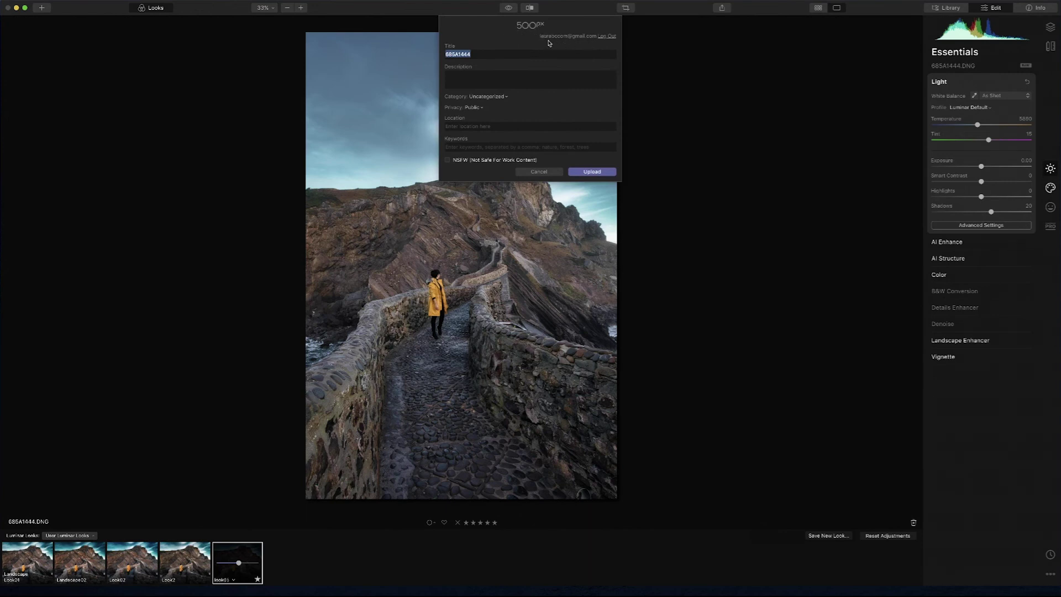
{"action": "left_click", "coordinate": [486, 56]}
{"action": "left_click", "coordinate": [454, 78]}
{"action": "left_click", "coordinate": [493, 97]}
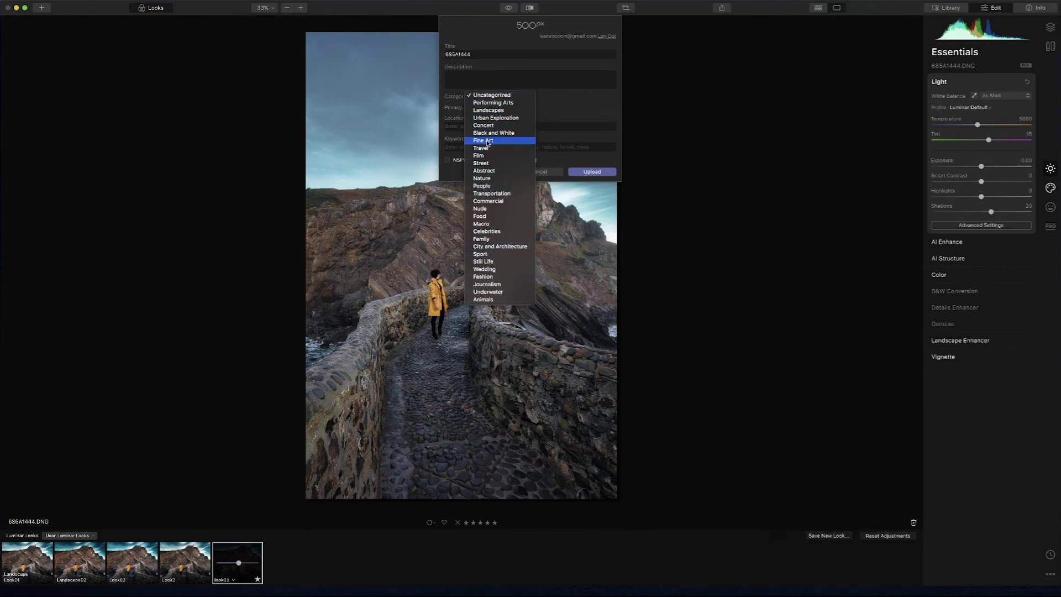
{"action": "left_click", "coordinate": [489, 110]}
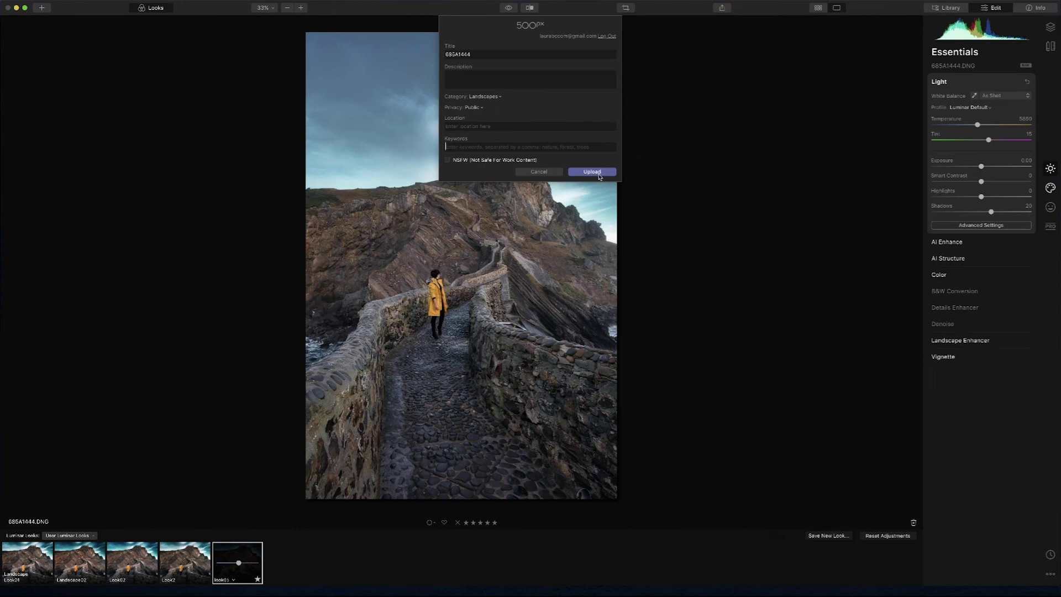
{"action": "left_click", "coordinate": [539, 172]}
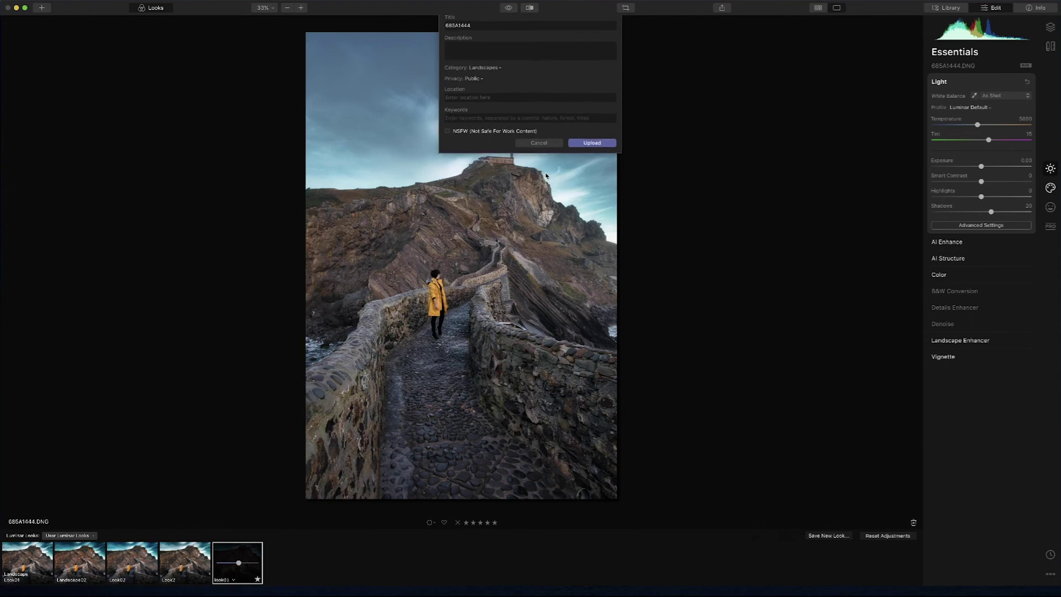
Set up Export to Image with Medium sharpening, original size and the sRGB colour space
{"action": "left_click", "coordinate": [722, 8]}
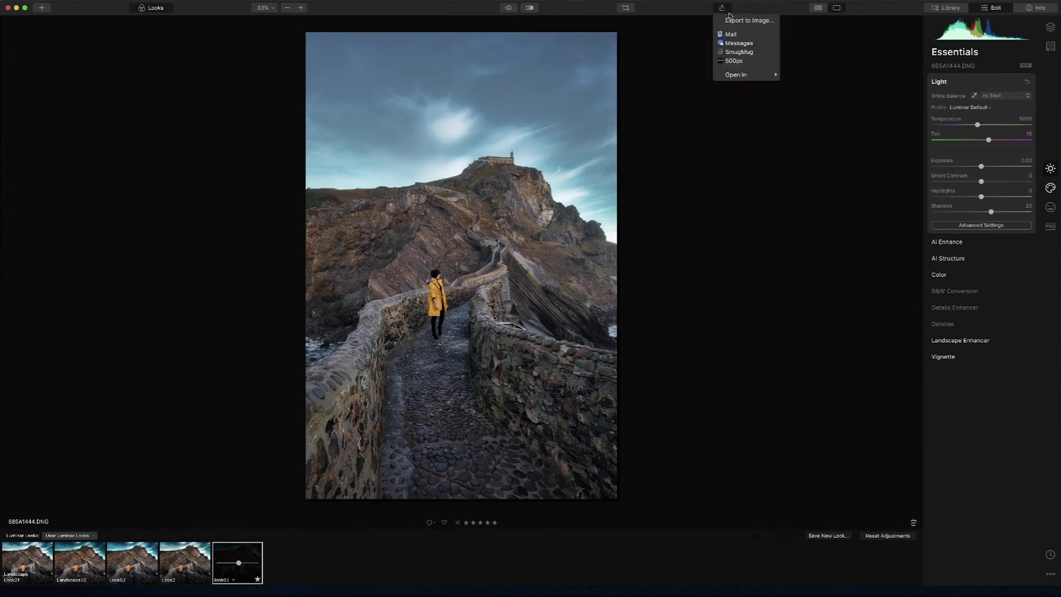
{"action": "left_click", "coordinate": [749, 22]}
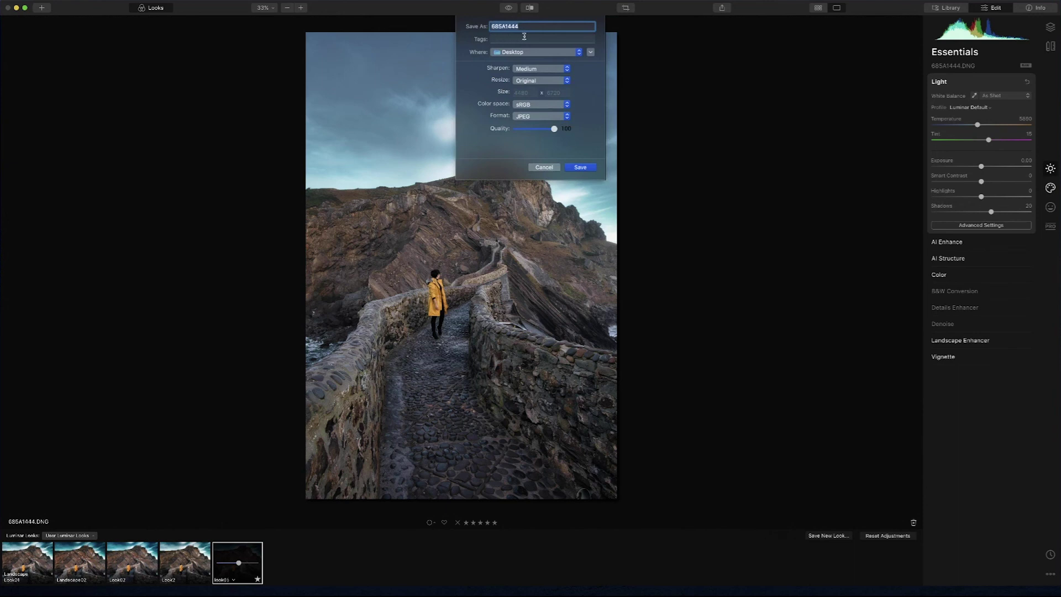
{"action": "left_click", "coordinate": [542, 69]}
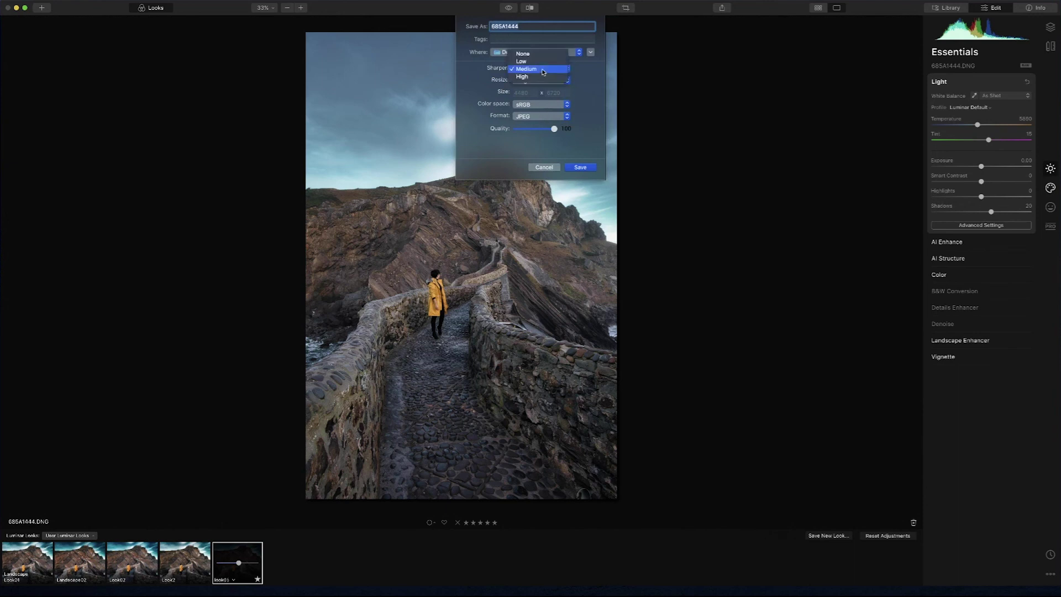
{"action": "left_click", "coordinate": [565, 81]}
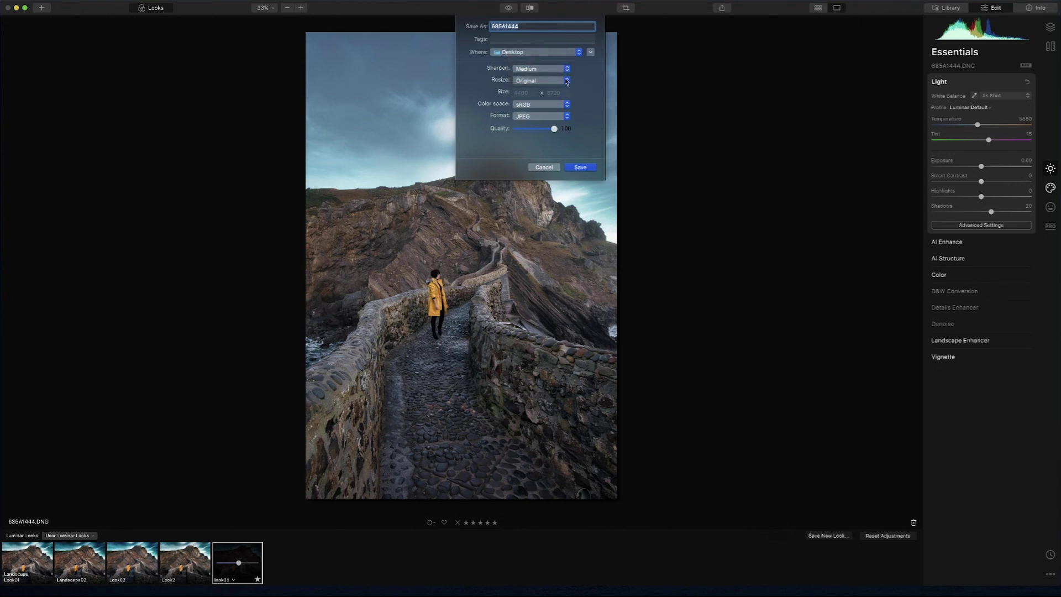
{"action": "left_click", "coordinate": [553, 81]}
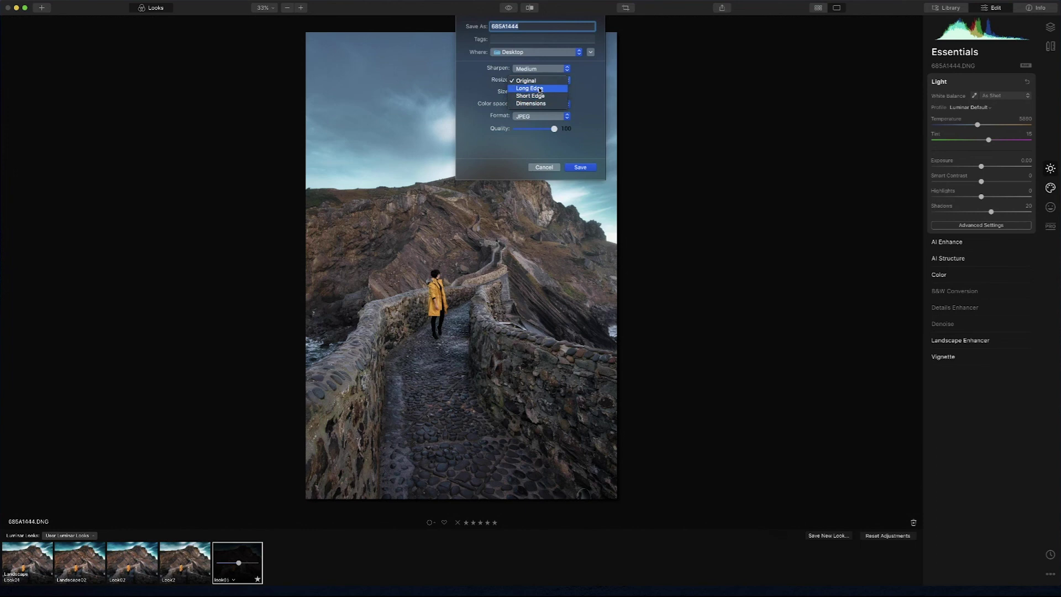
{"action": "left_click", "coordinate": [590, 85]}
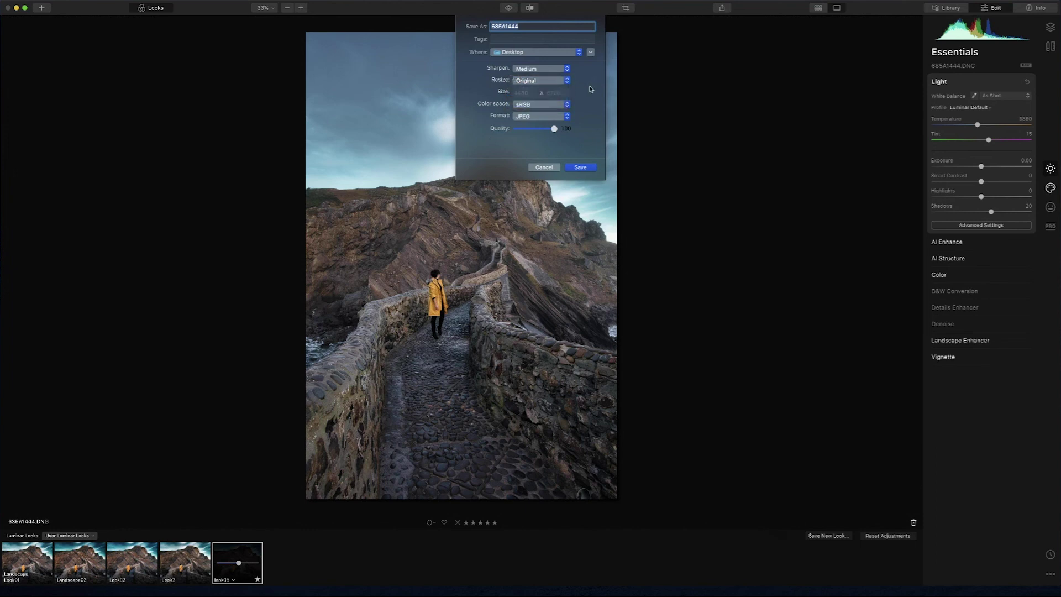
{"action": "left_click", "coordinate": [555, 106]}
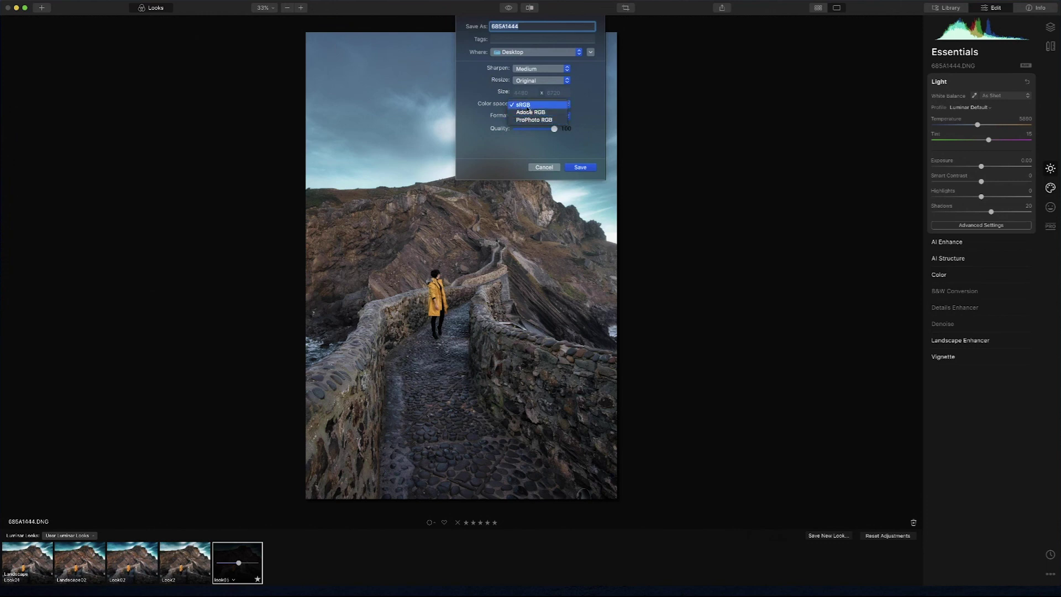
{"action": "left_click", "coordinate": [532, 106]}
Export as JPEG quality 100, replacing the existing 685A1444.jpeg, then check the before/after view
{"action": "left_click", "coordinate": [536, 116]}
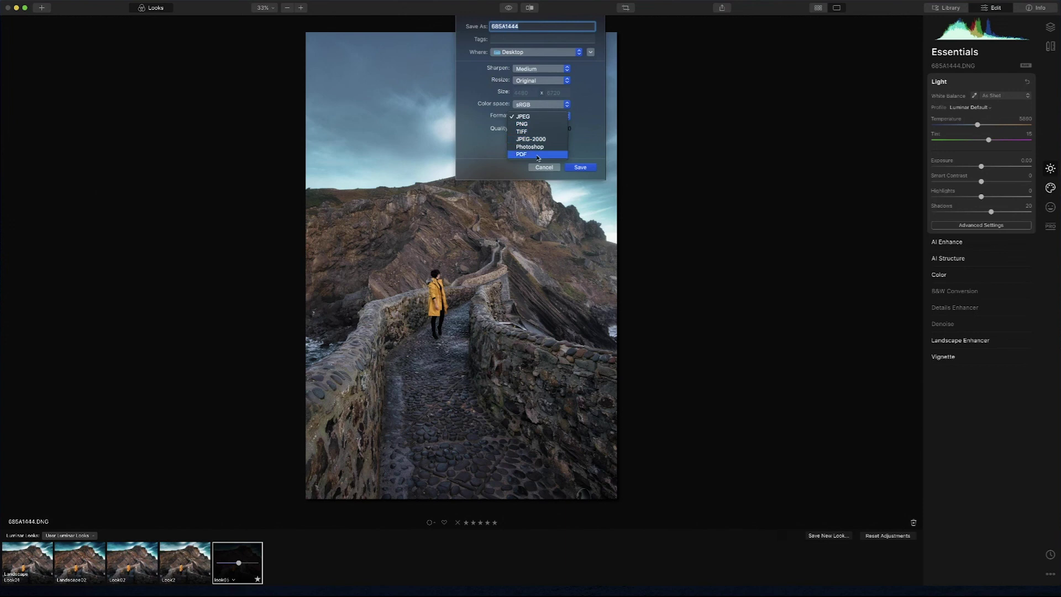
{"action": "left_click", "coordinate": [534, 118]}
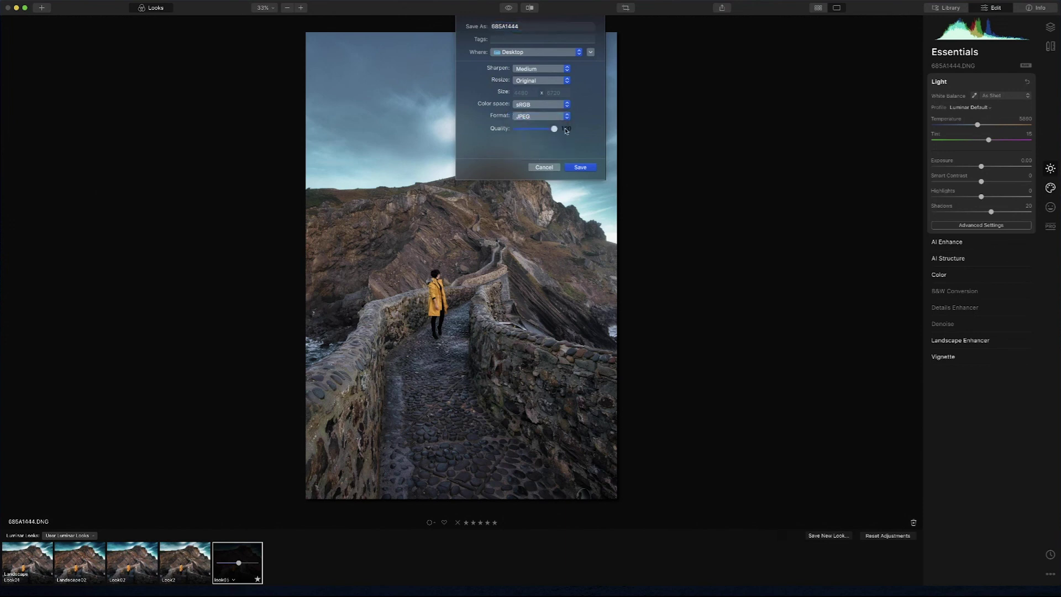
{"action": "left_click", "coordinate": [581, 167]}
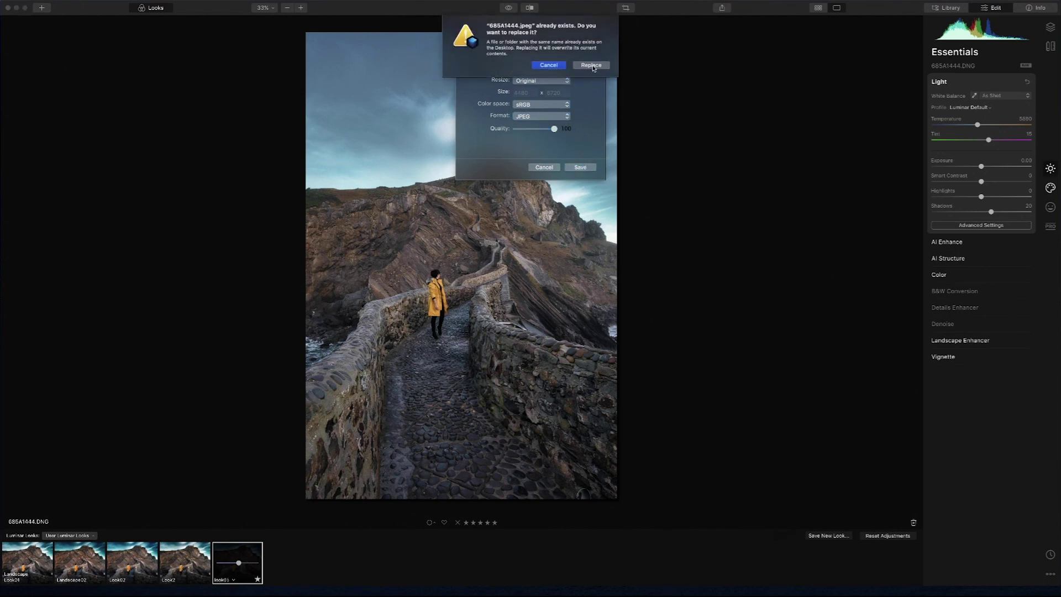
{"action": "left_click", "coordinate": [591, 66]}
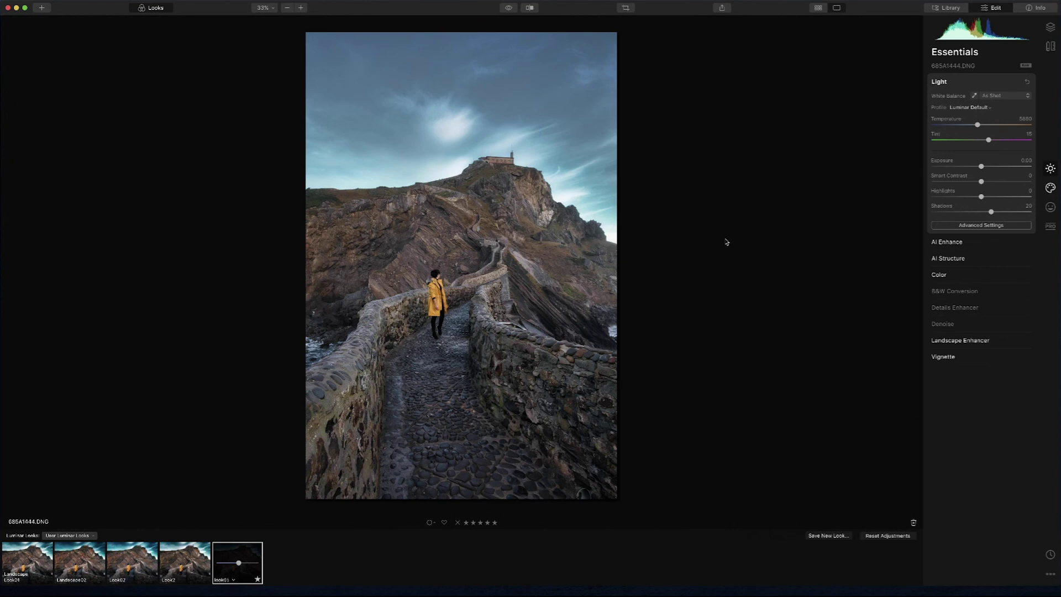
{"action": "left_click", "coordinate": [510, 8]}
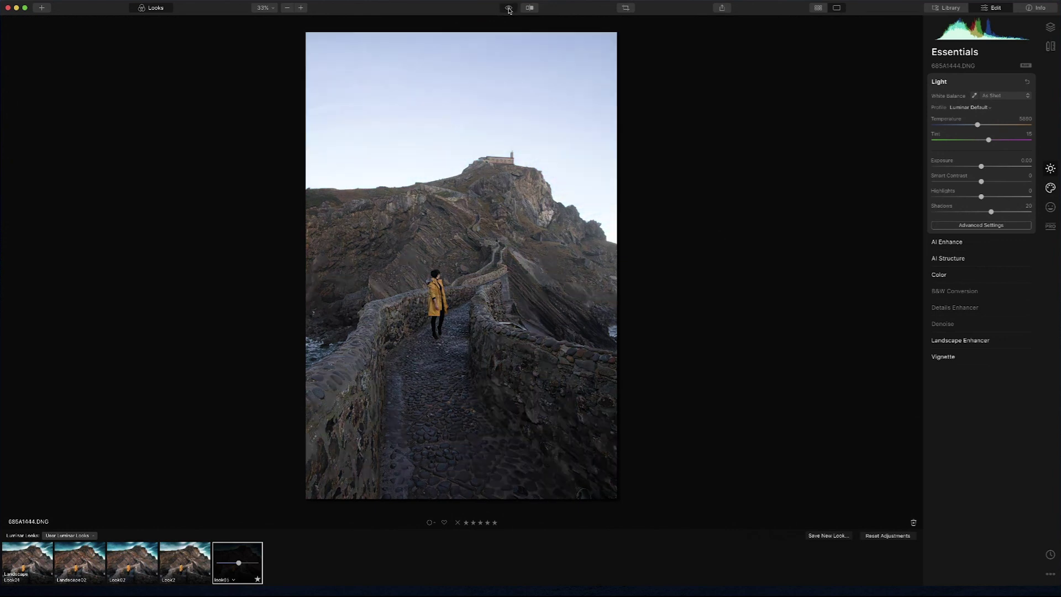
{"action": "left_click", "coordinate": [509, 10]}
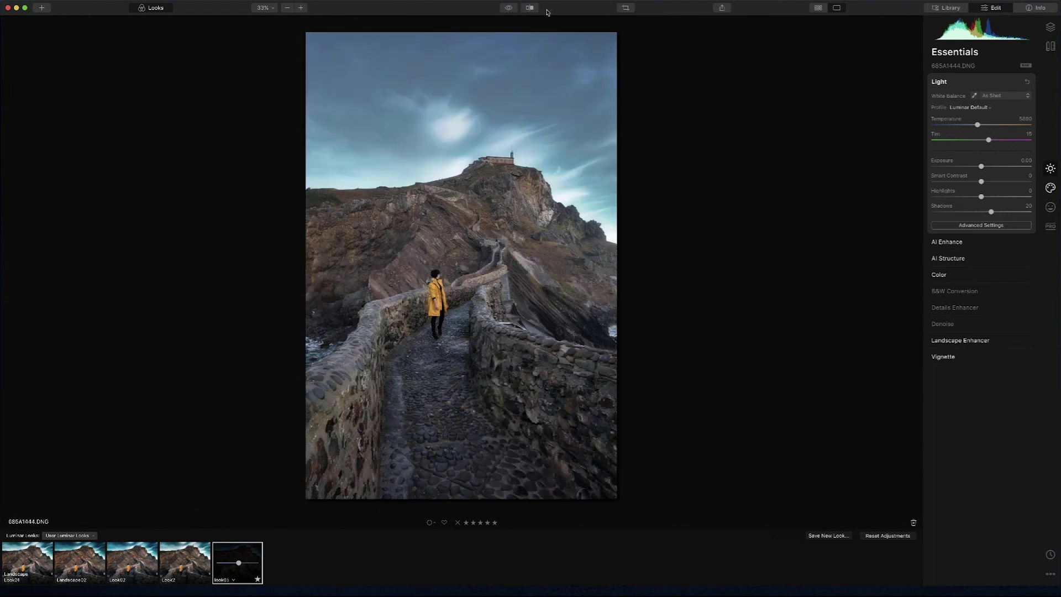